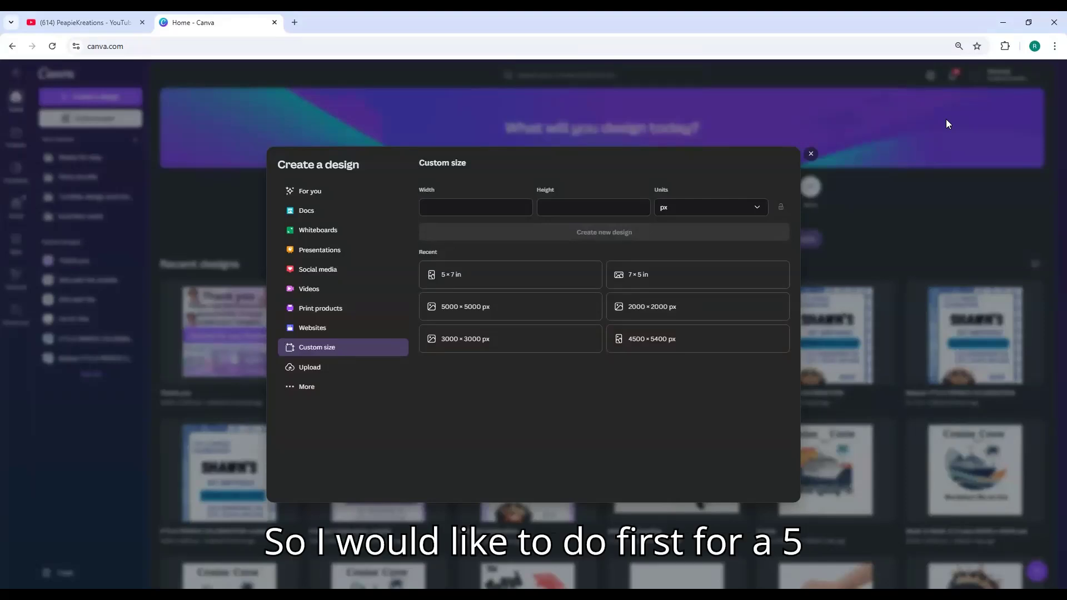
# Create a new custom-size design 5 in wide and 7 in high
pyautogui.click(742, 216)
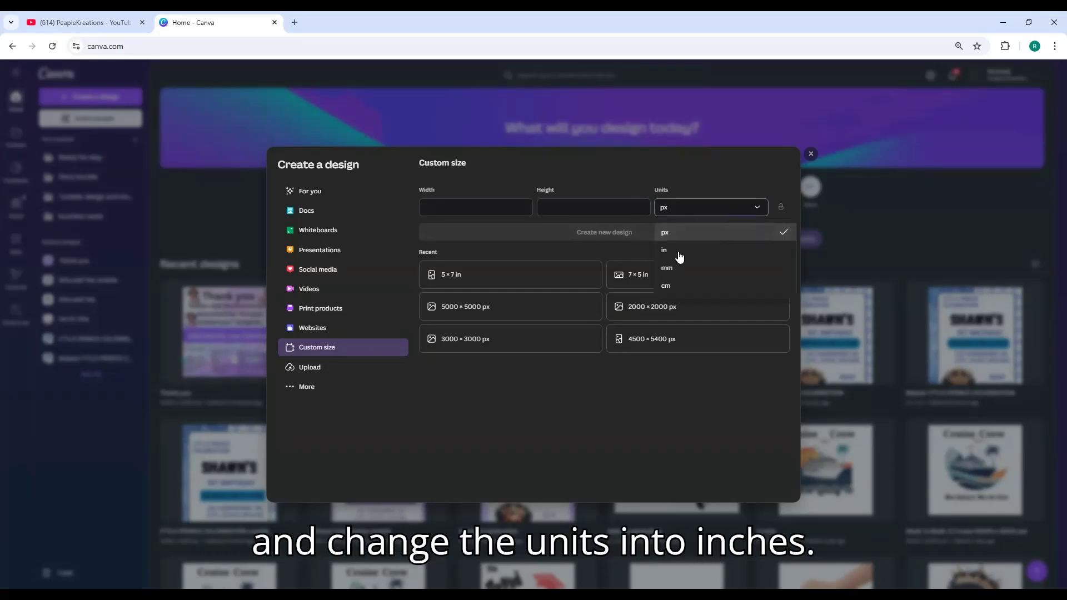
pyautogui.click(669, 253)
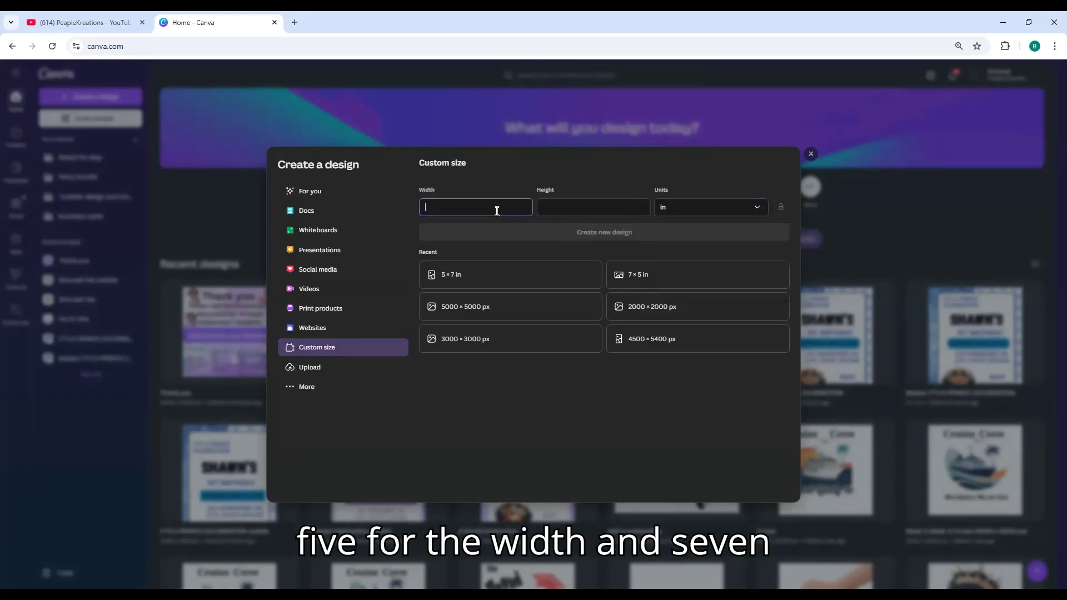
pyautogui.write('5')
pyautogui.click(571, 210)
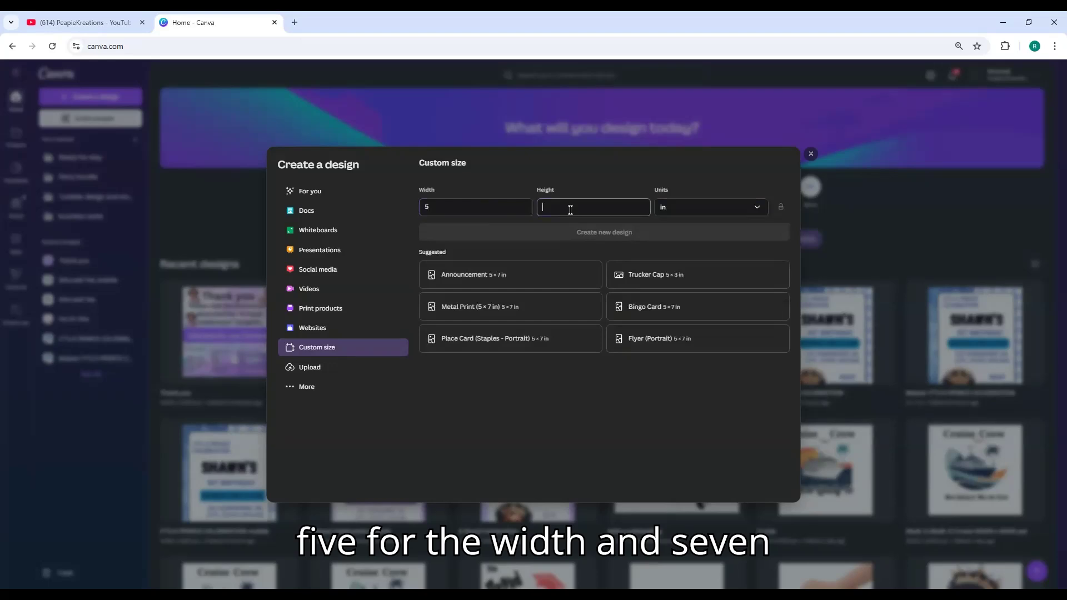
pyautogui.write('7')
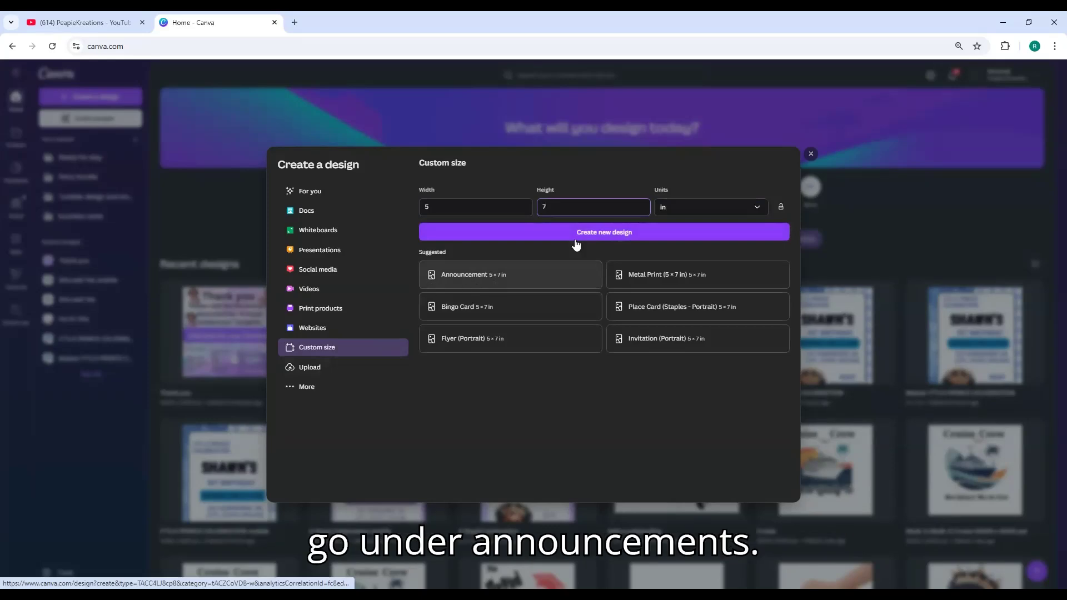
pyautogui.click(599, 233)
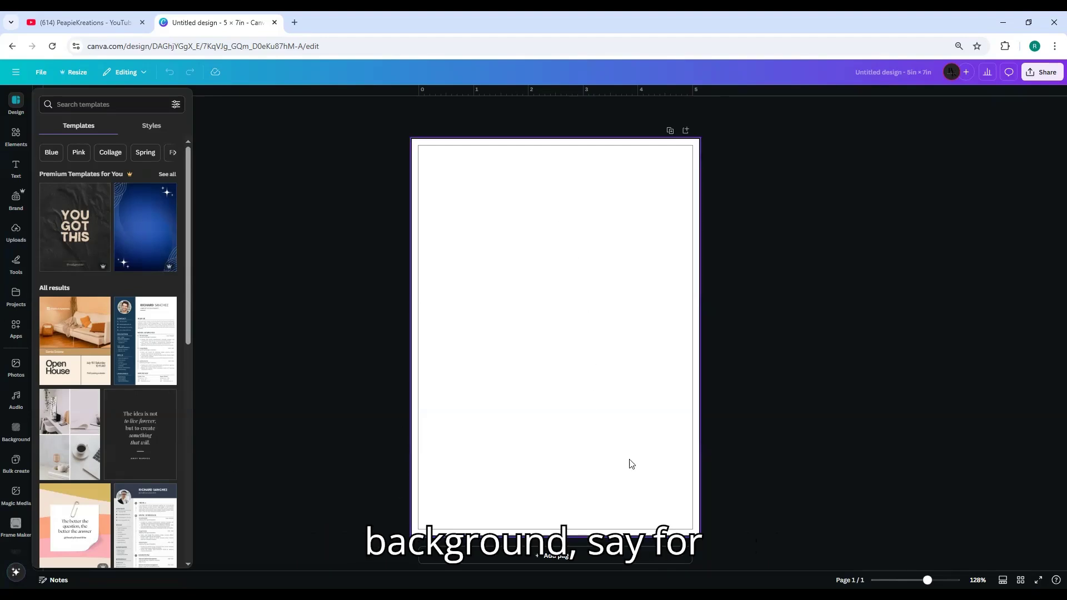
# Place the purple sparkle image from the uploads on the page and set it as the background
pyautogui.click(15, 232)
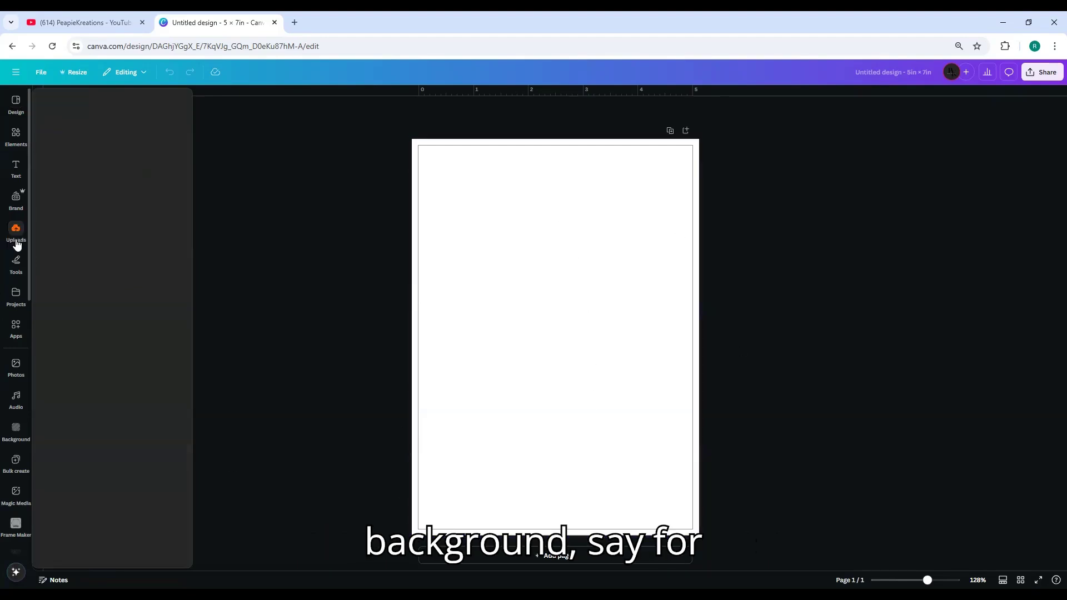
pyautogui.scroll(-4, 86, 293)
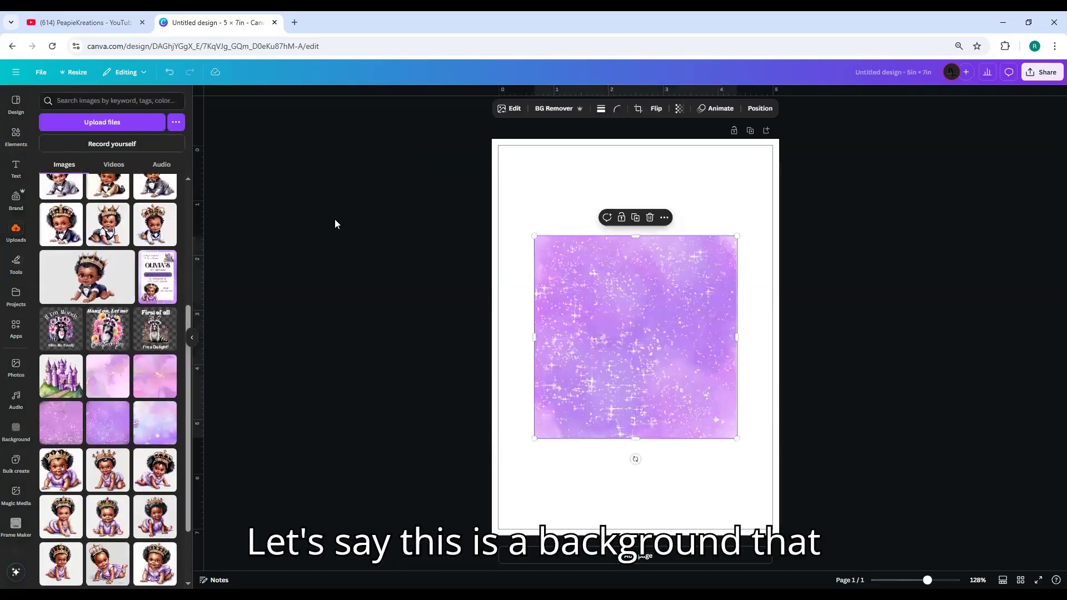
pyautogui.rightClick(624, 308)
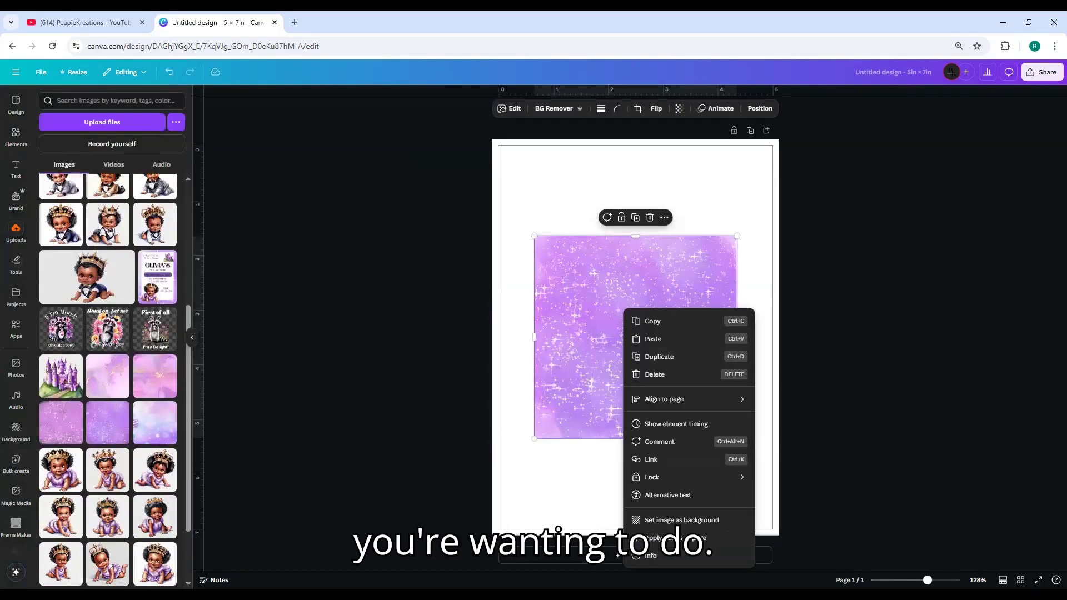
pyautogui.click(682, 520)
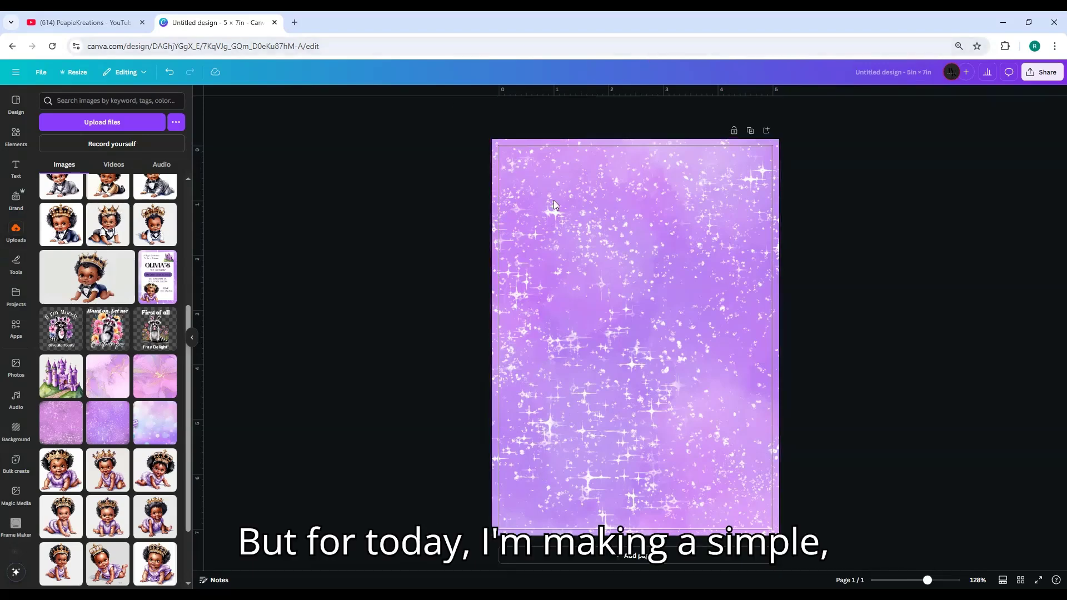
# Undo setting the purple sparkle image as background and delete the image from the page
pyautogui.click(523, 214)
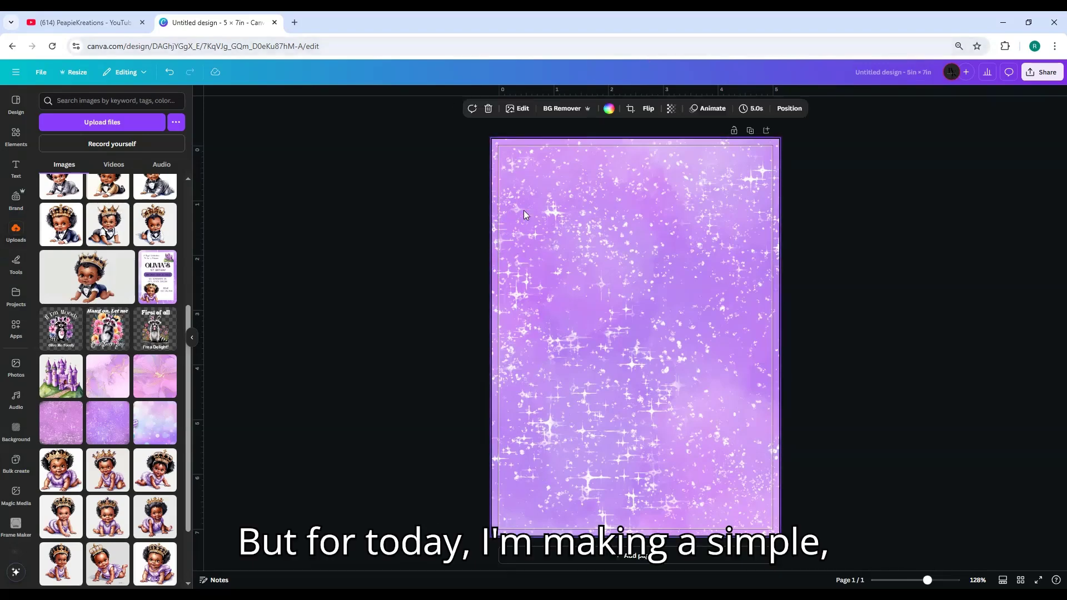
pyautogui.hotkey('ctrl', 'z')
pyautogui.click(644, 242)
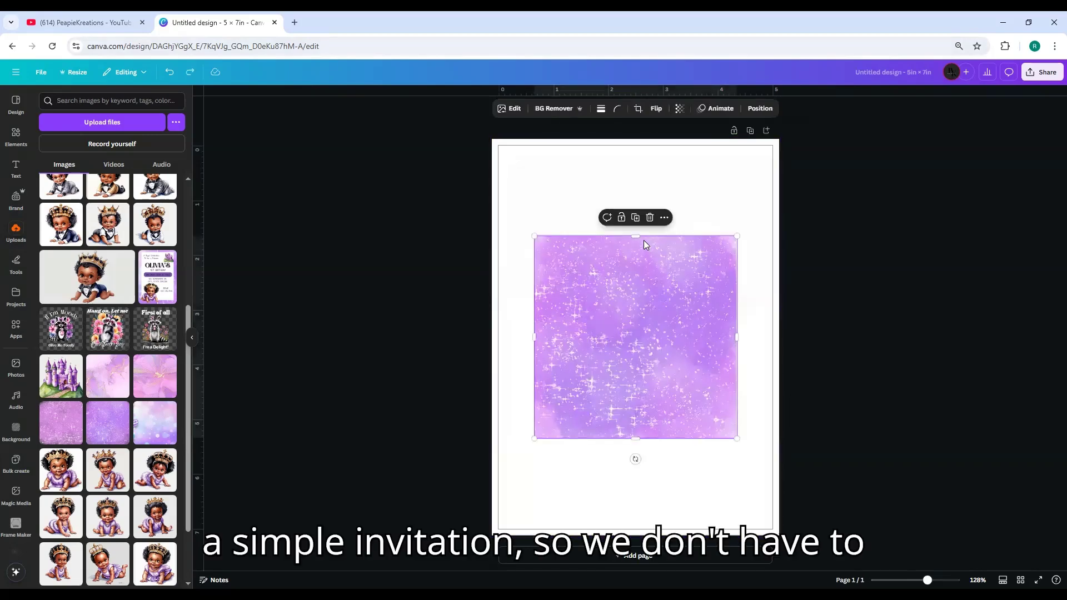
pyautogui.press('Delete')
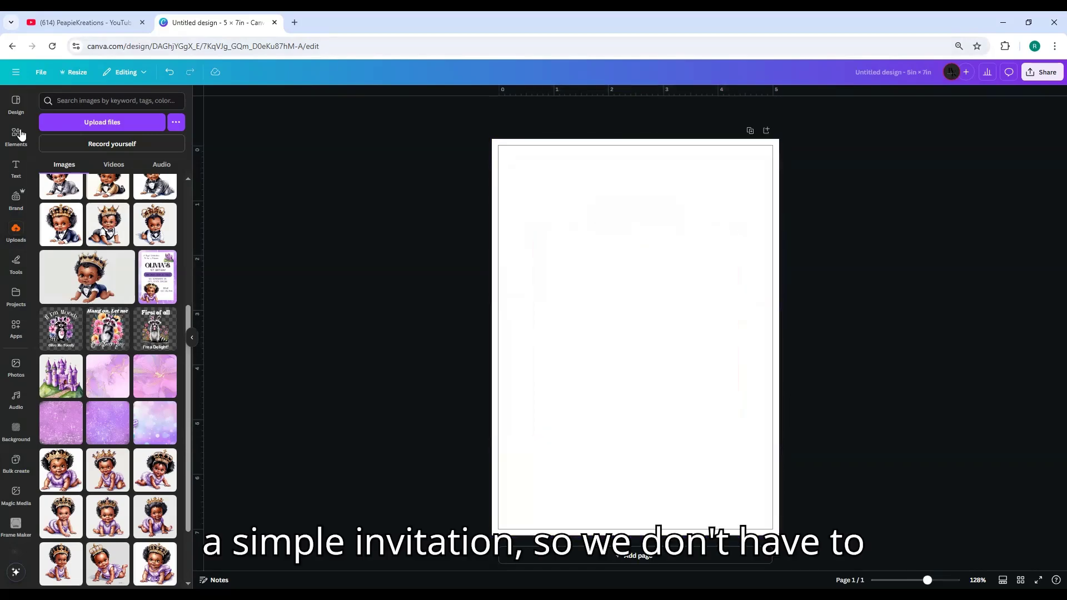
# Look through the full list of sharing and publishing options for the design, including the template link
pyautogui.click(15, 134)
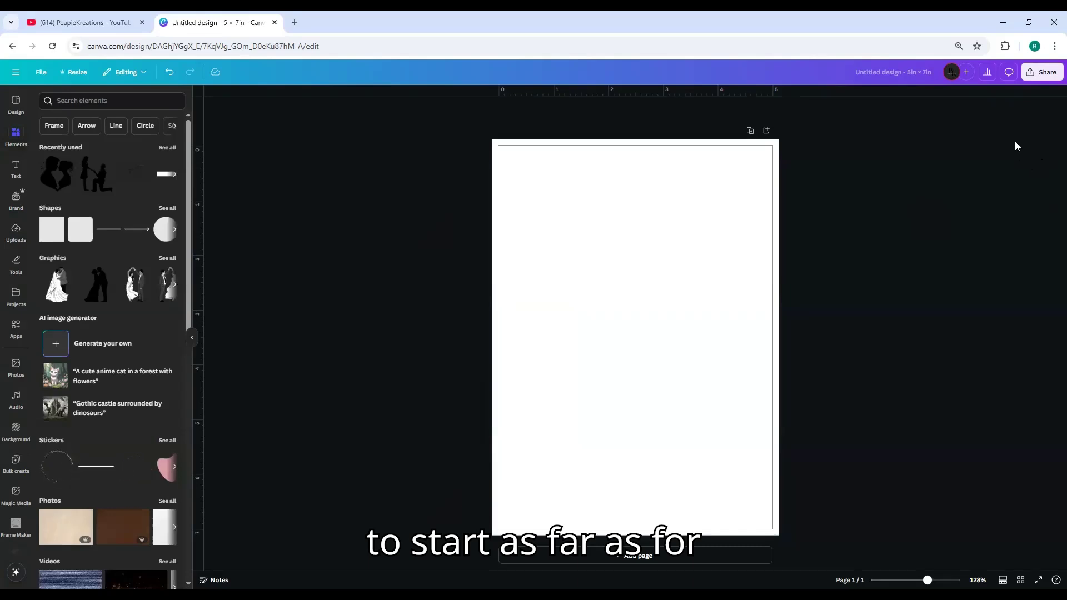
pyautogui.click(1052, 73)
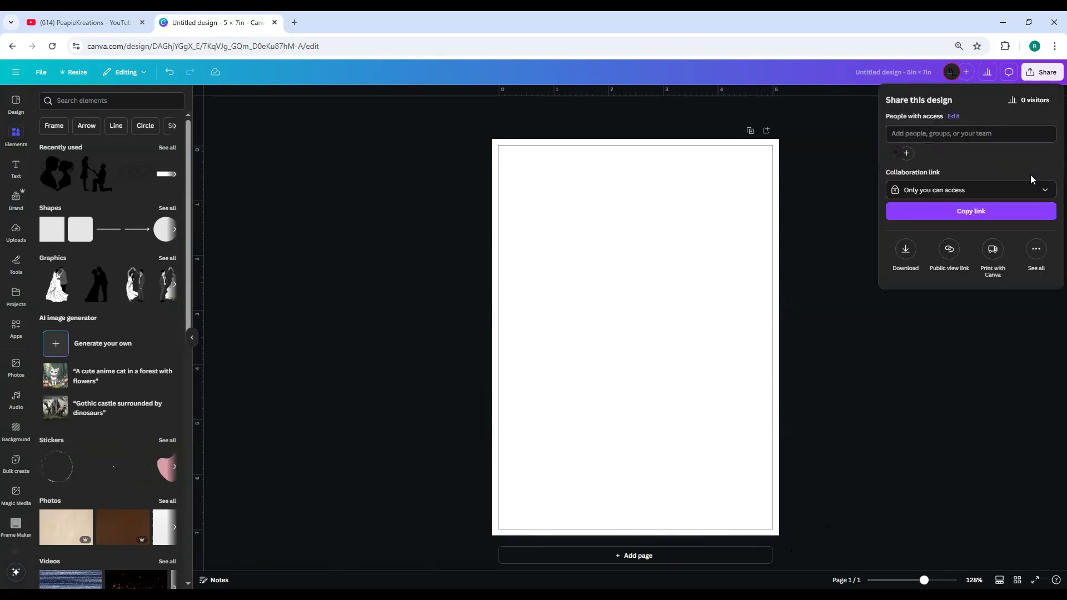
pyautogui.click(1035, 246)
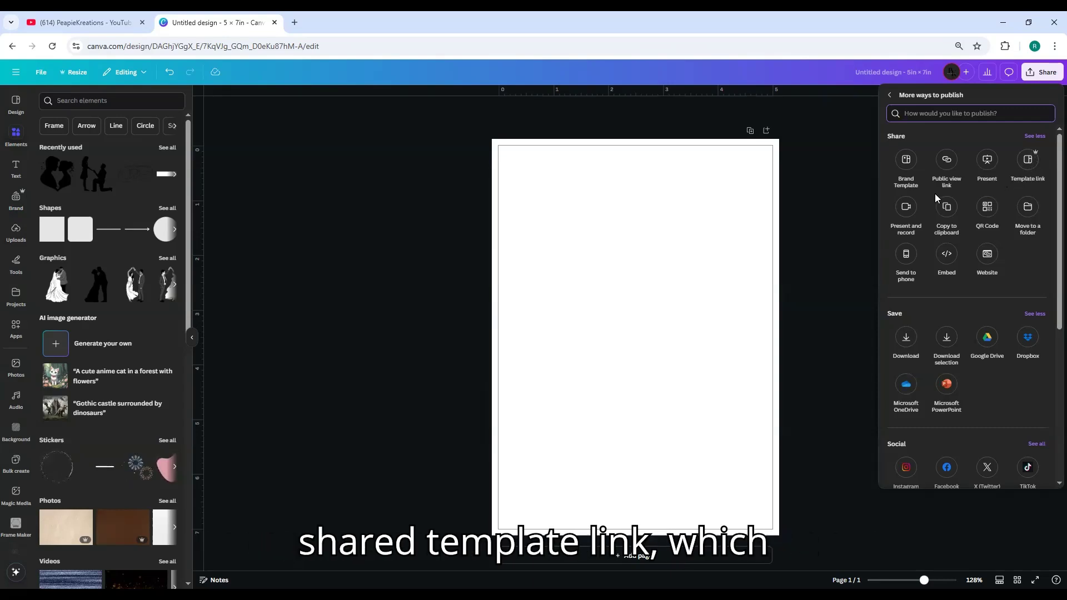
pyautogui.click(841, 210)
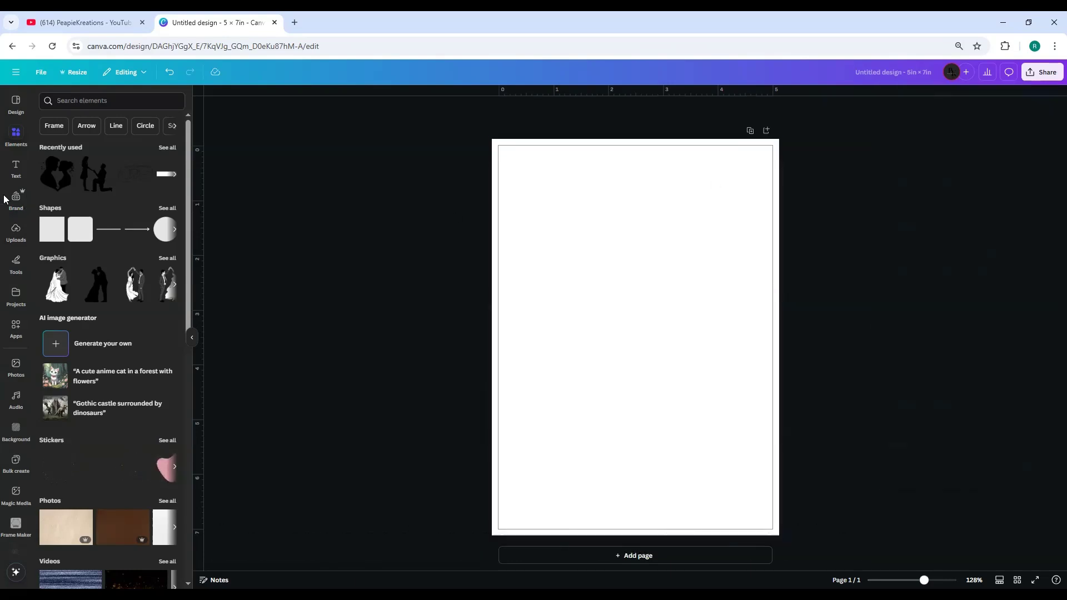
# Insert a paragraph text box on the blank page and clear its placeholder text
pyautogui.click(20, 171)
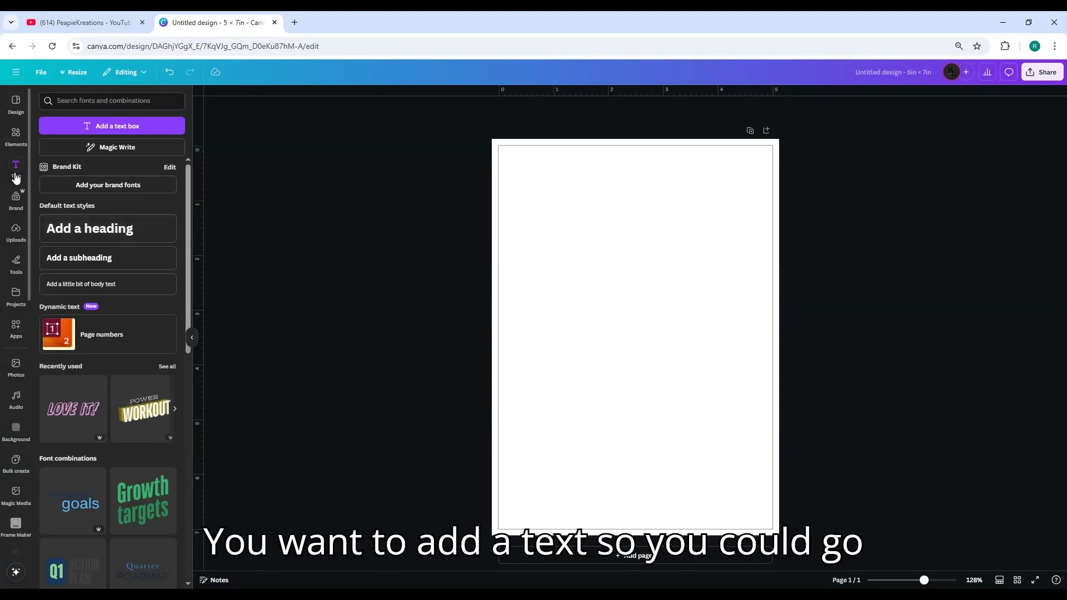
pyautogui.click(621, 274)
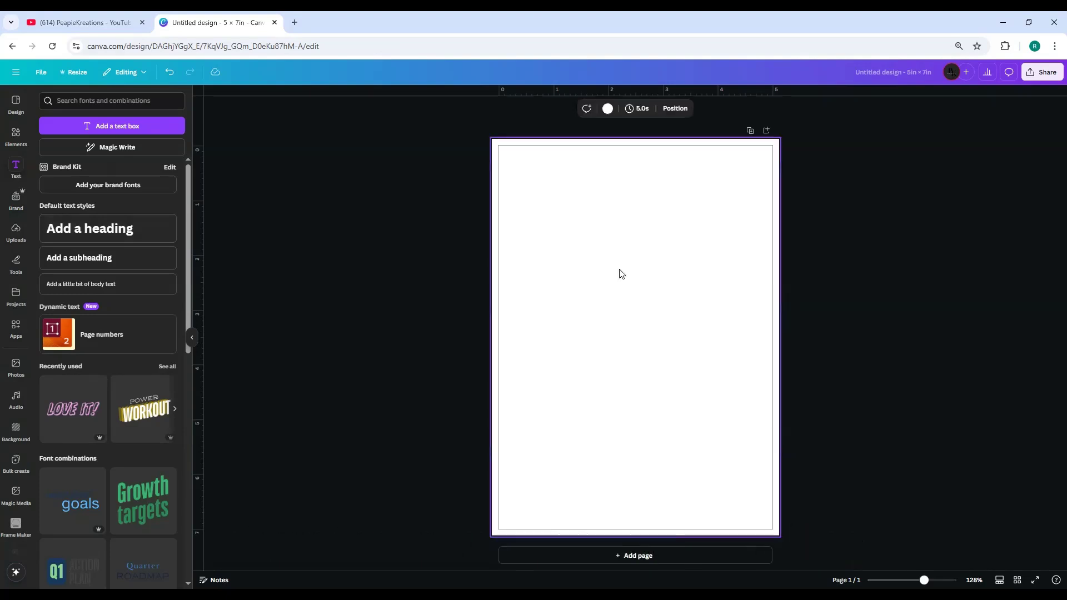
pyautogui.press('t')
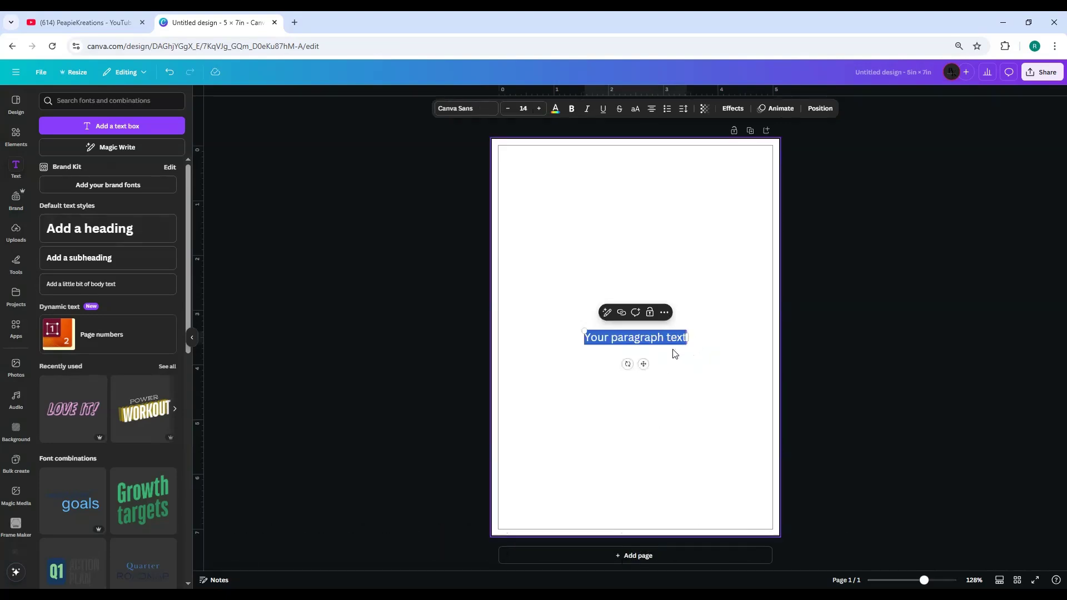
pyautogui.press('BackSpace')
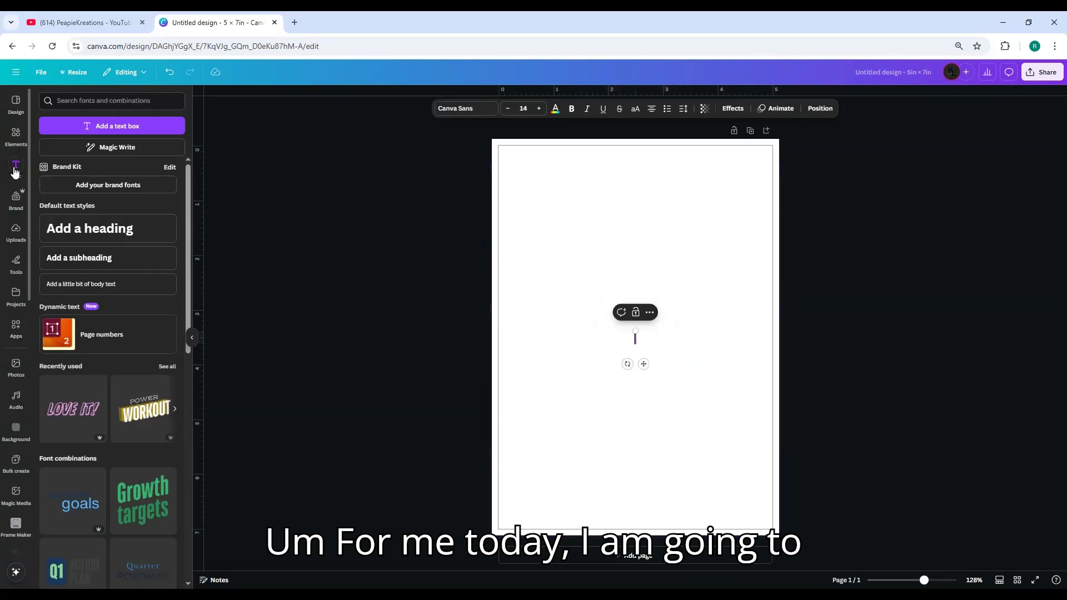
# Add a heading text box and move it up near the top of the page
pyautogui.click(90, 228)
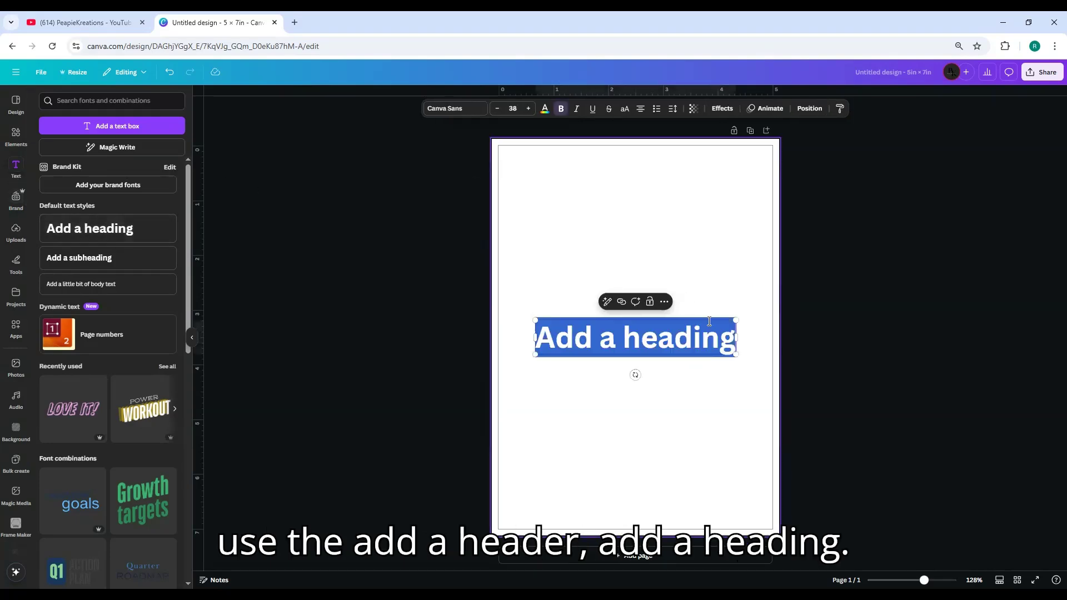
pyautogui.click(687, 356)
pyautogui.moveTo(687, 356); pyautogui.dragTo(684, 213)
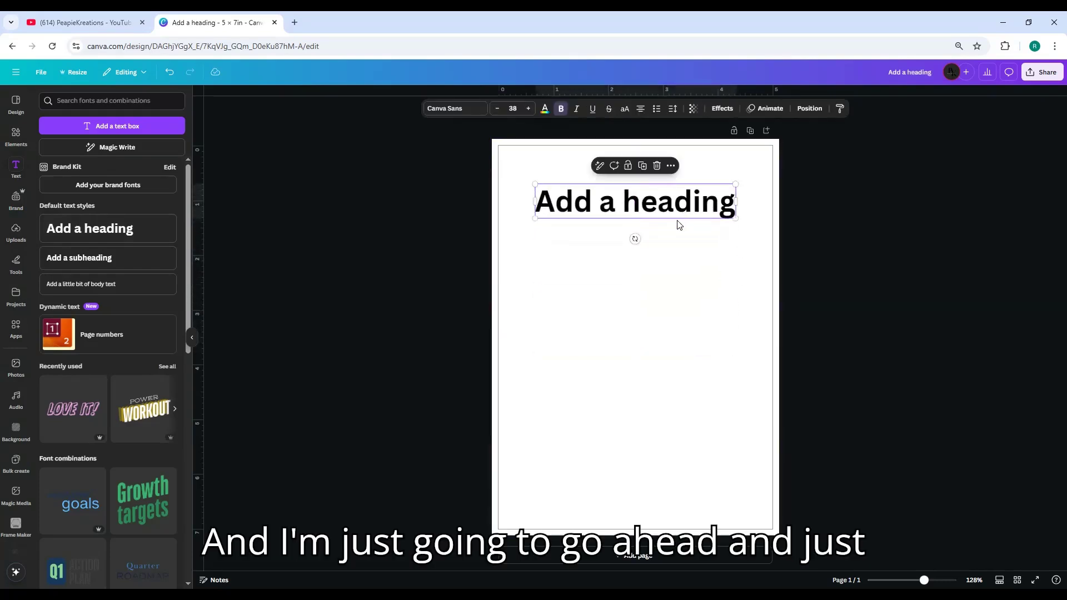
# Add four more heading text boxes stacked below the first one
pyautogui.click(131, 236)
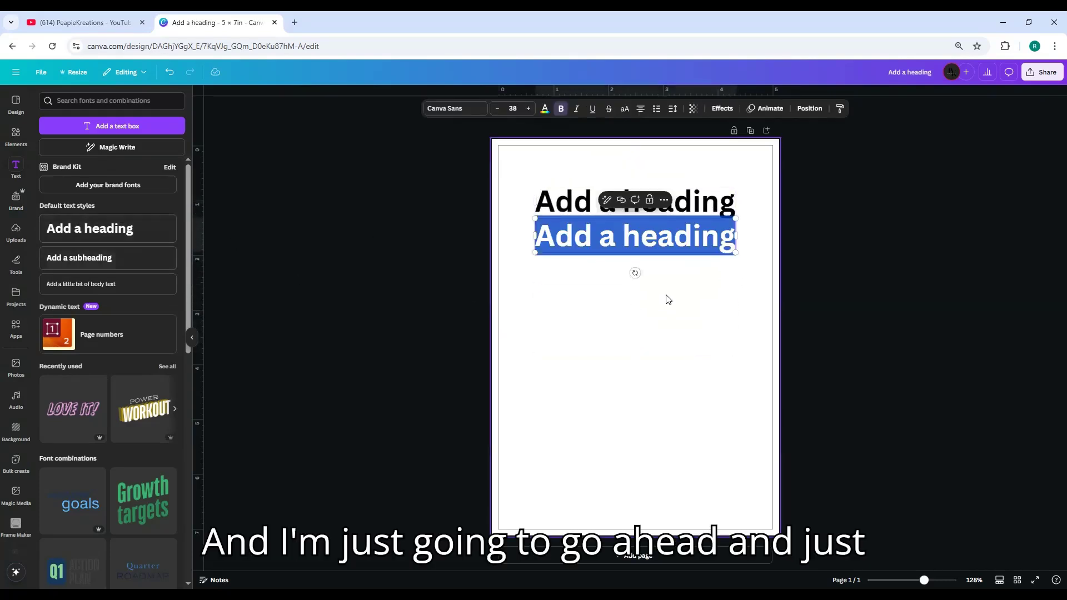
pyautogui.click(657, 236)
pyautogui.click(114, 229)
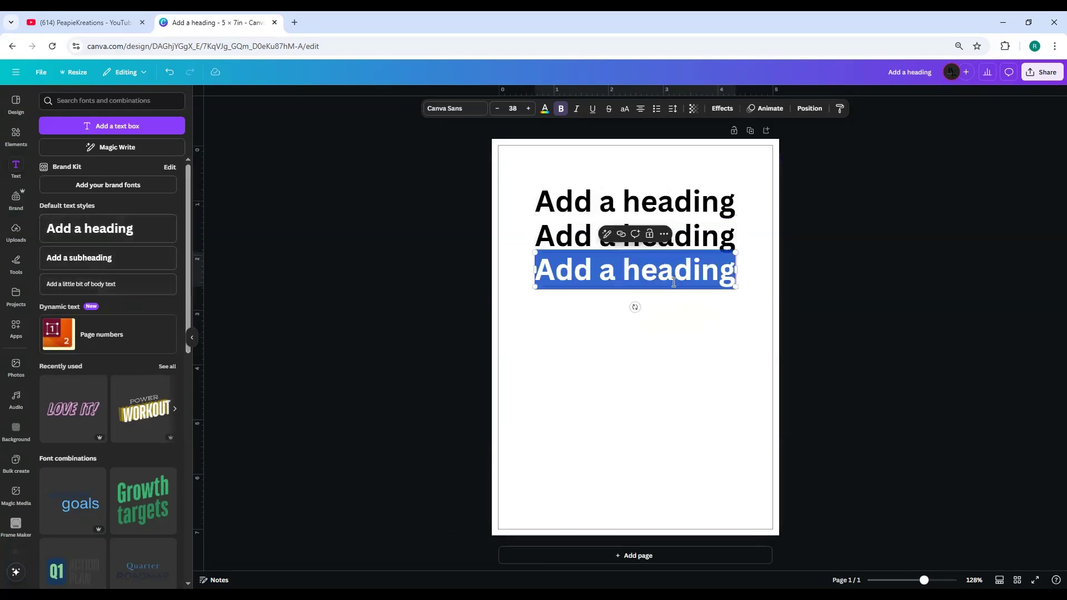
pyautogui.click(118, 229)
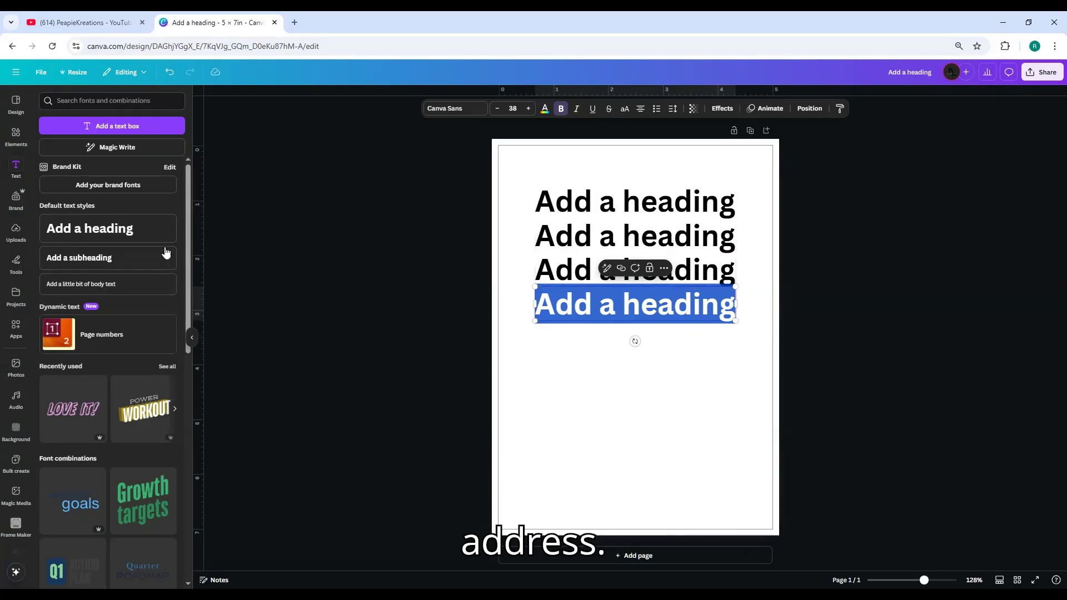
pyautogui.click(122, 230)
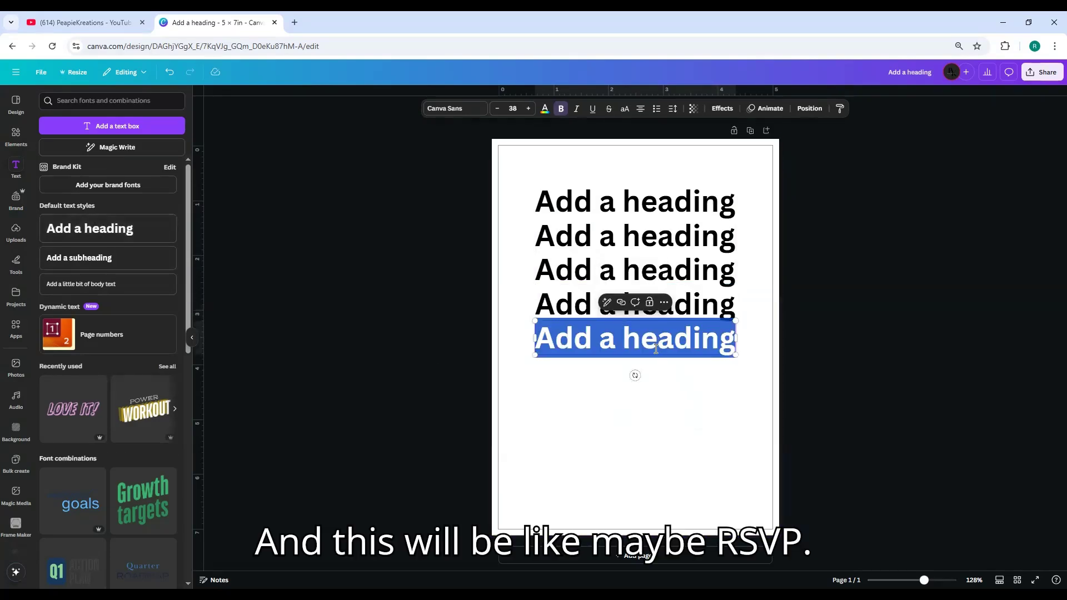
pyautogui.click(651, 386)
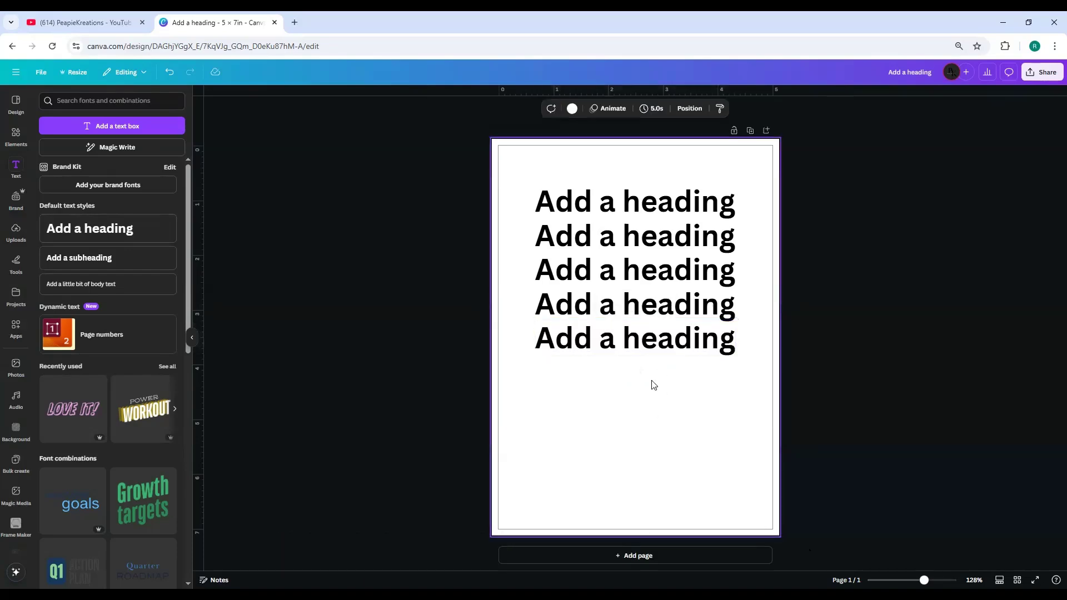
# Move the four lower headings down the page so they are spaced apart and centred below the top heading
pyautogui.moveTo(643, 356); pyautogui.dragTo(643, 447)
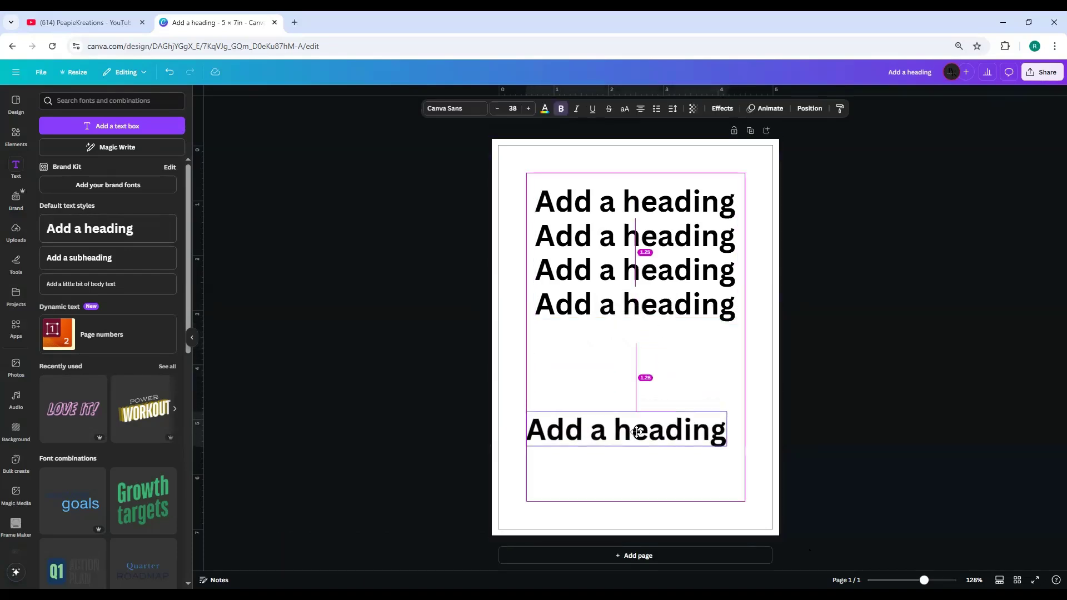
pyautogui.moveTo(656, 305); pyautogui.dragTo(656, 378)
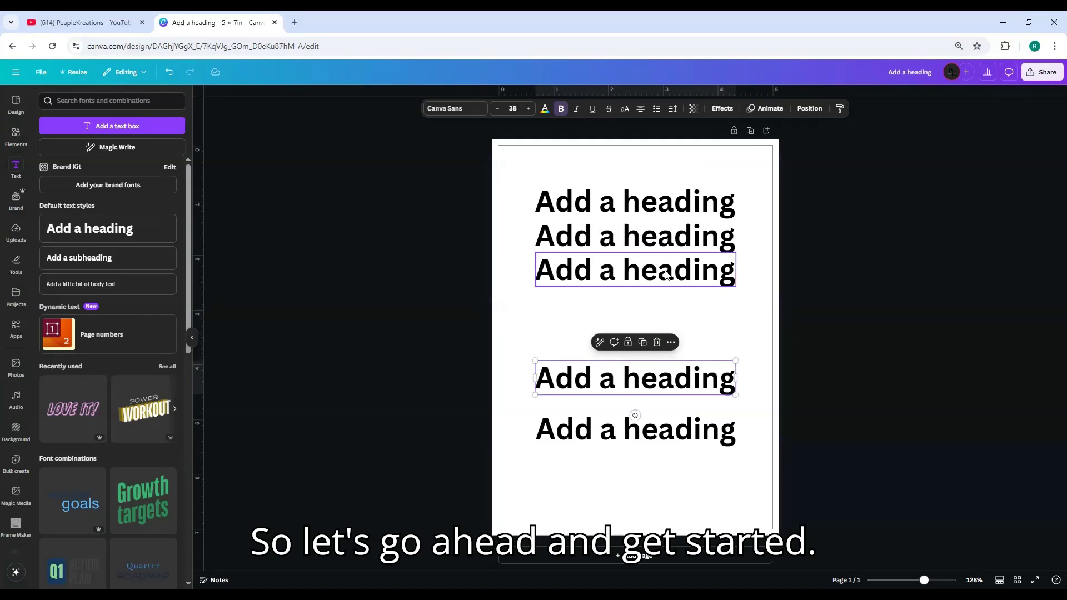
pyautogui.moveTo(664, 271); pyautogui.dragTo(664, 332)
pyautogui.click(661, 251)
pyautogui.moveTo(660, 252); pyautogui.dragTo(661, 302)
# Replace the top heading's text with "She Said Yes!"
pyautogui.click(655, 211)
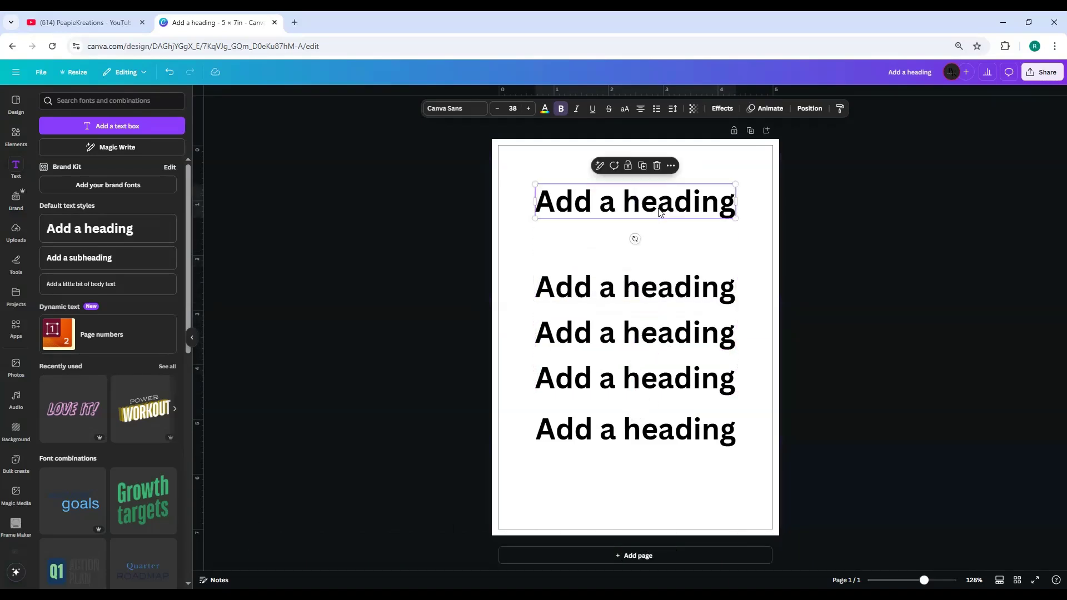
pyautogui.click(660, 208)
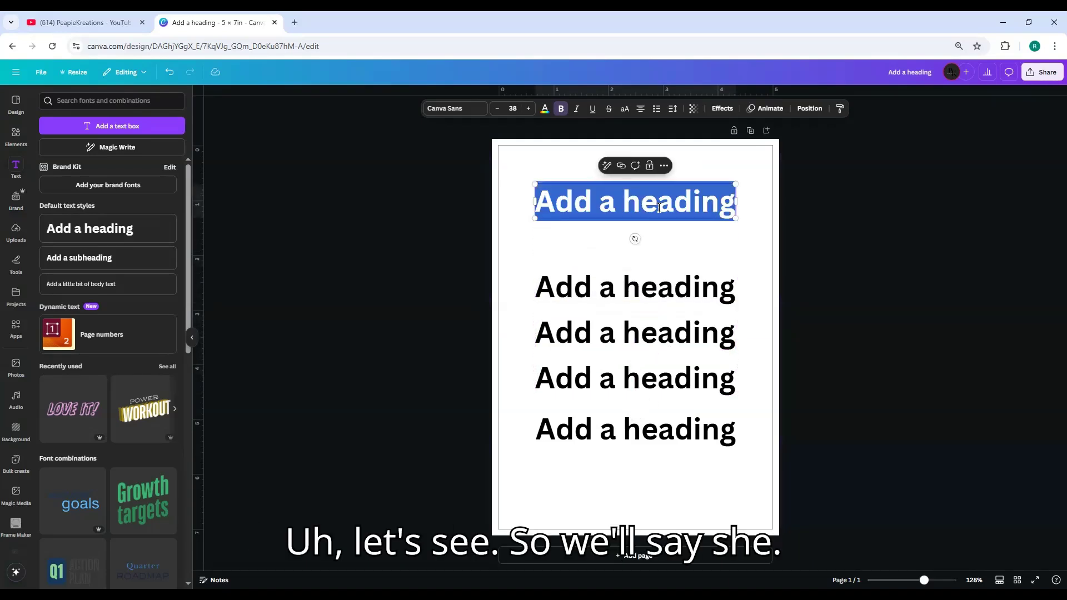
pyautogui.write('Shw')
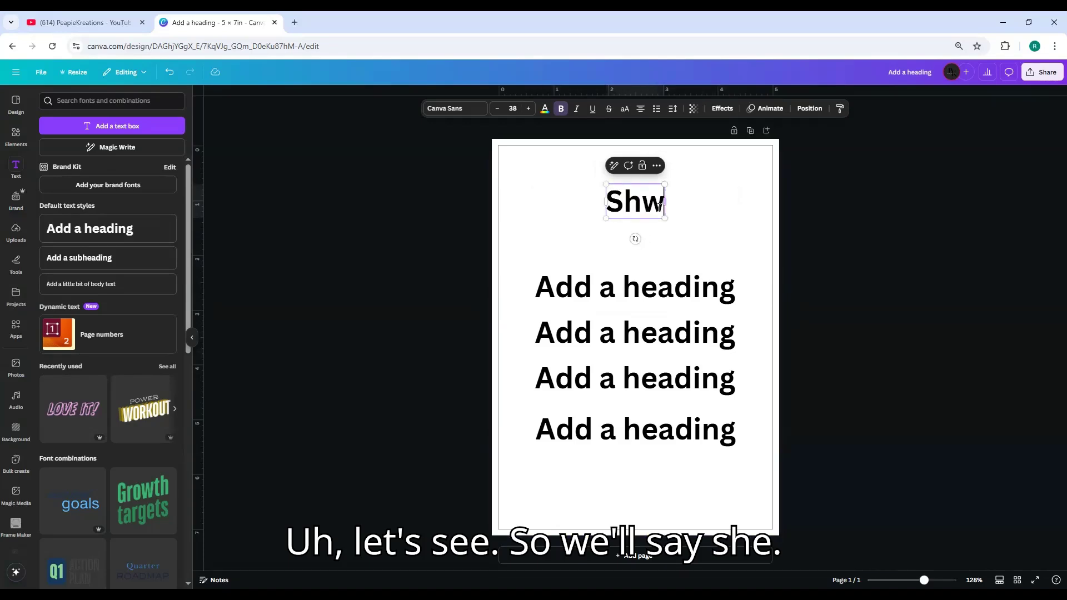
pyautogui.press('BackSpace')
pyautogui.write('w')
pyautogui.press('BackSpace')
pyautogui.write('e')
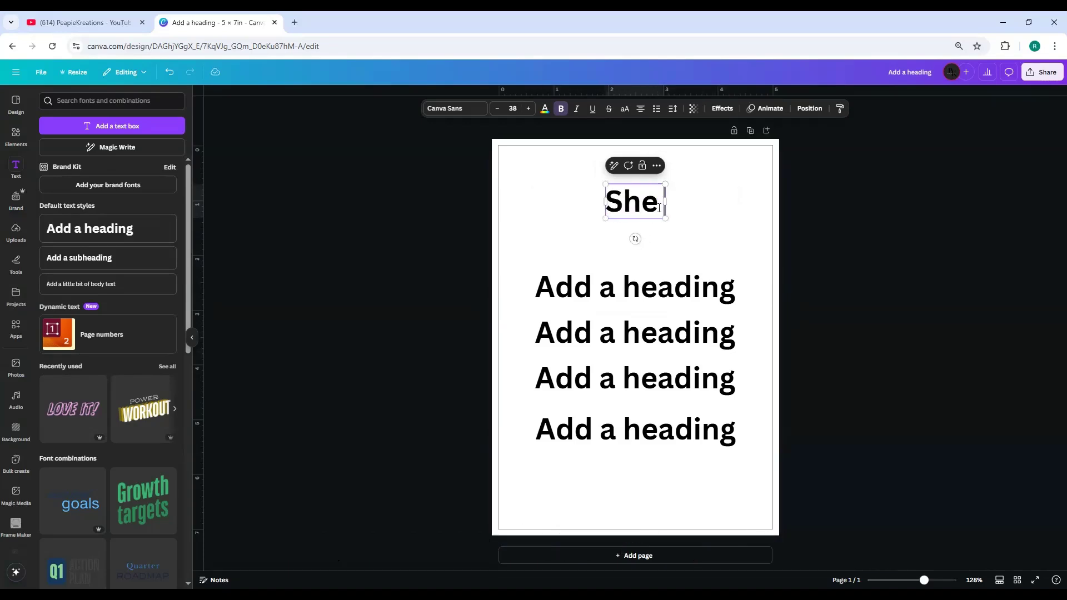
pyautogui.write(' Said ')
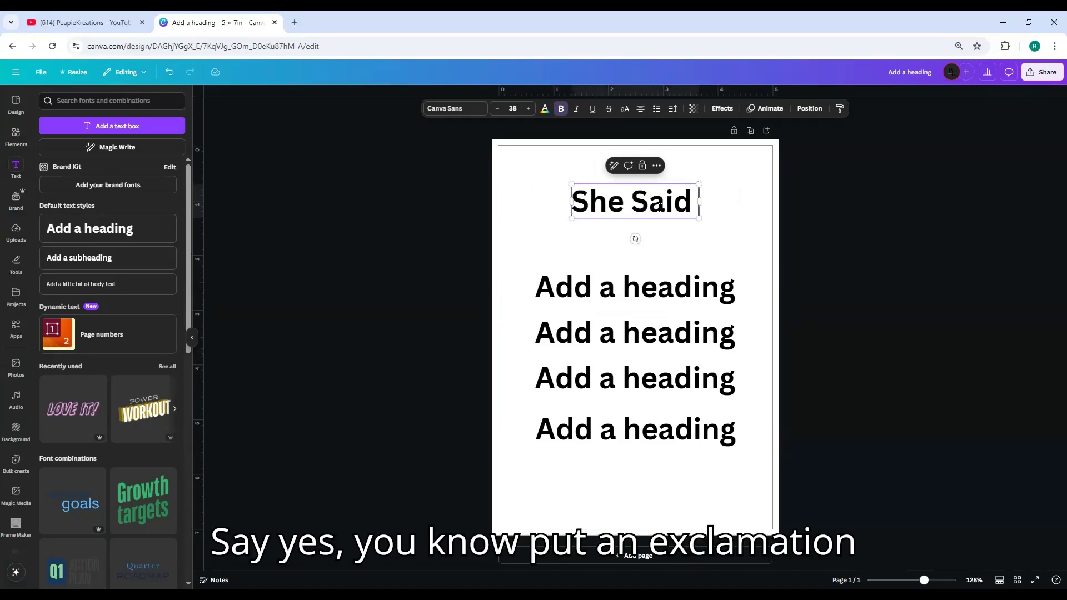
pyautogui.write('Yes!')
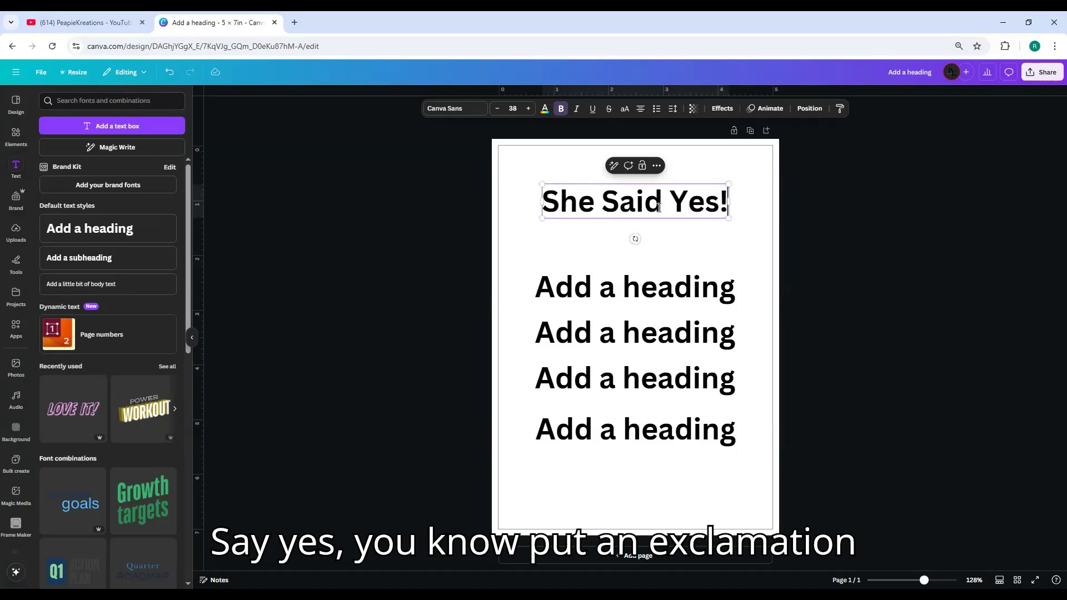
# Replace the second heading's text with "Come and join us" on one line and move it up beneath "She Said Yes!"
pyautogui.click(683, 295)
pyautogui.click(682, 293)
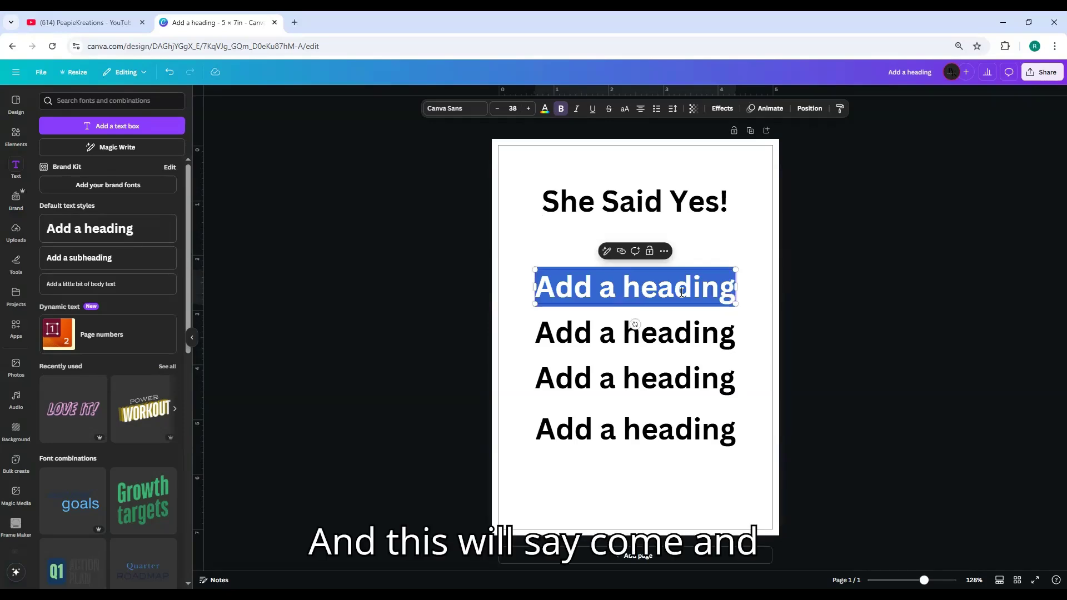
pyautogui.write('Come and ')
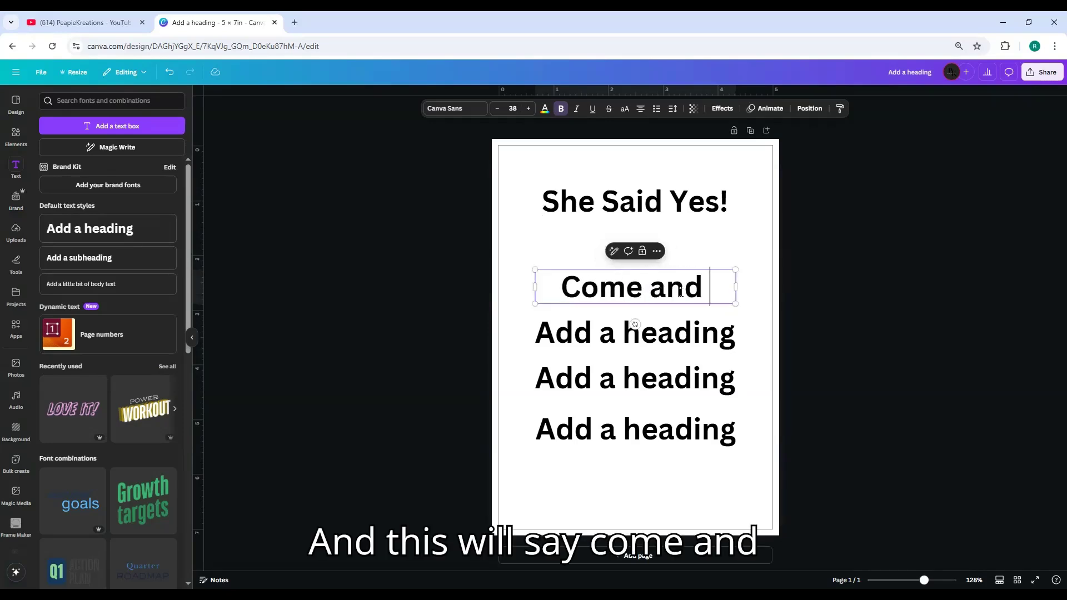
pyautogui.write('j')
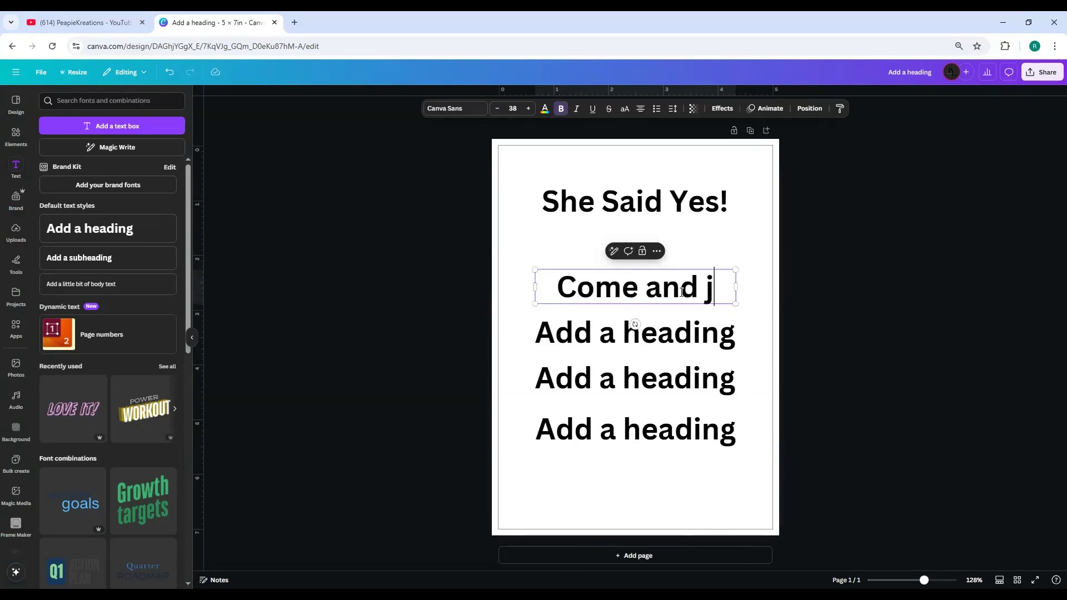
pyautogui.write('oin us')
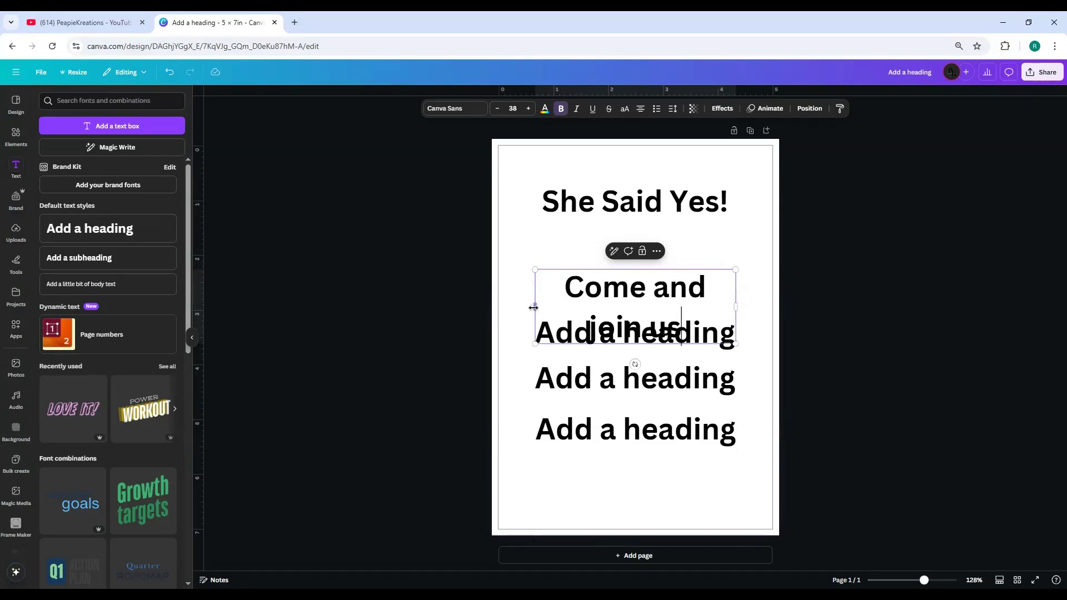
pyautogui.moveTo(533, 305); pyautogui.dragTo(458, 298)
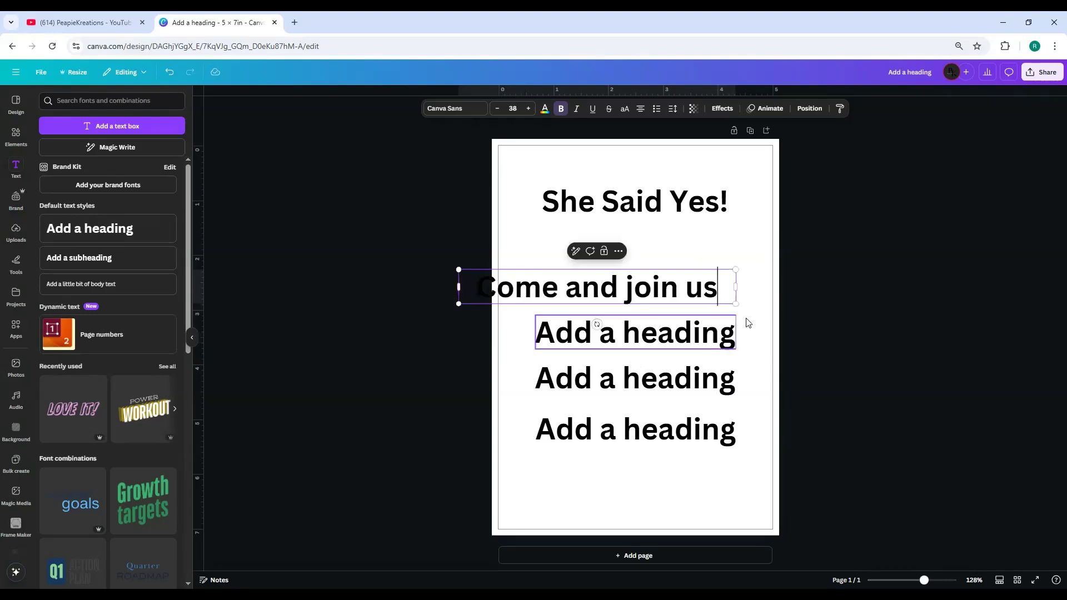
pyautogui.moveTo(665, 284); pyautogui.dragTo(702, 238)
# Add "for" to the end of the "Come and join us" line, and shrink it to about size 27.8, centred on one line
pyautogui.click(742, 252)
pyautogui.click(750, 249)
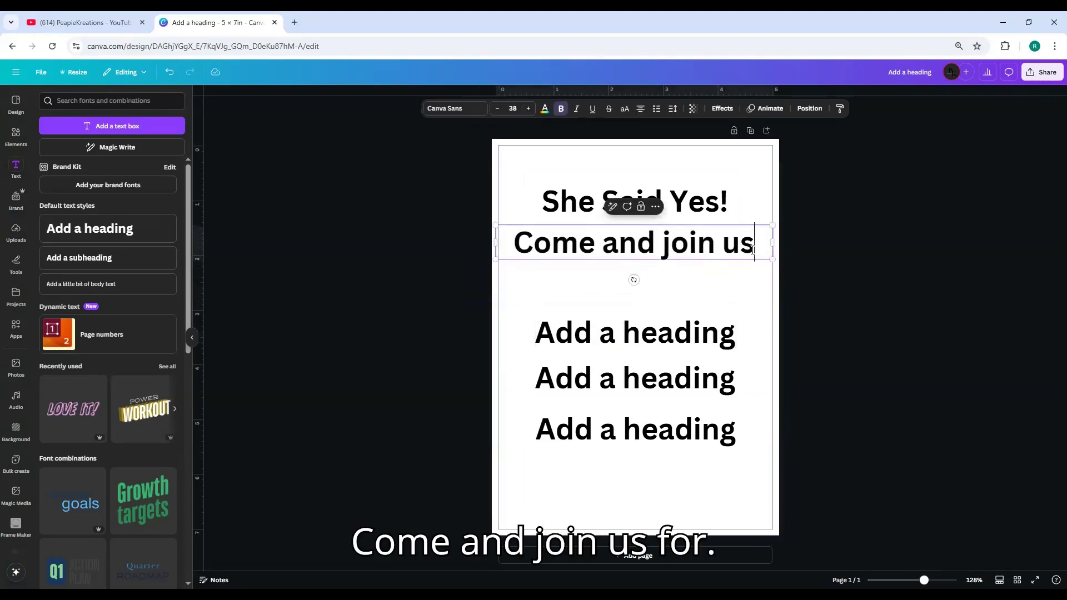
pyautogui.write('for')
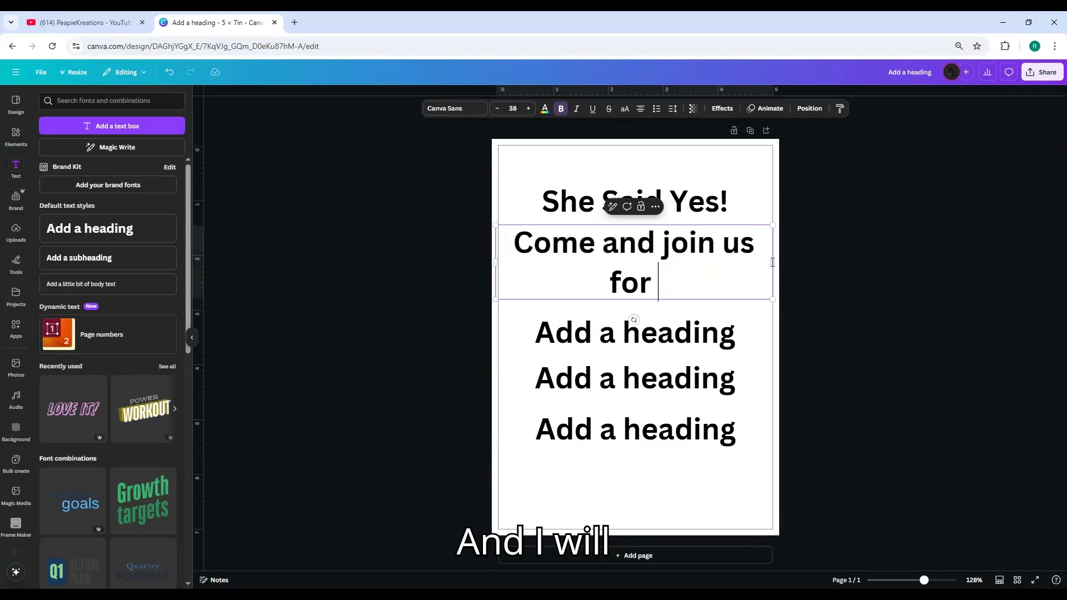
pyautogui.moveTo(774, 263); pyautogui.dragTo(735, 250)
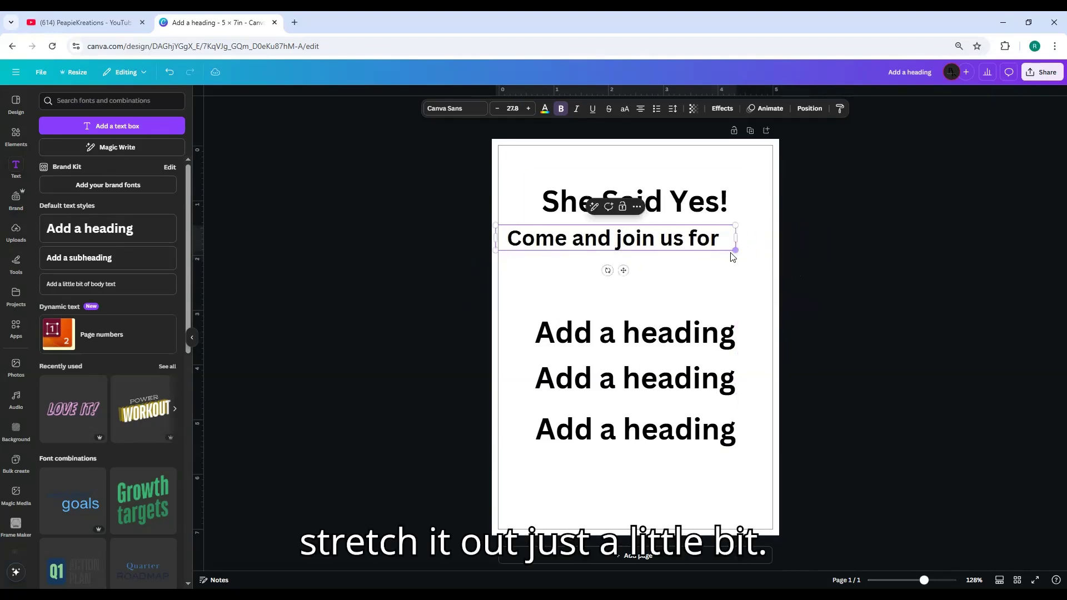
pyautogui.moveTo(616, 243); pyautogui.dragTo(632, 248)
# Replace the third heading's text with the couple's first names joined by "&" and move it up under the "Come and join us for" line
pyautogui.doubleClick(638, 336)
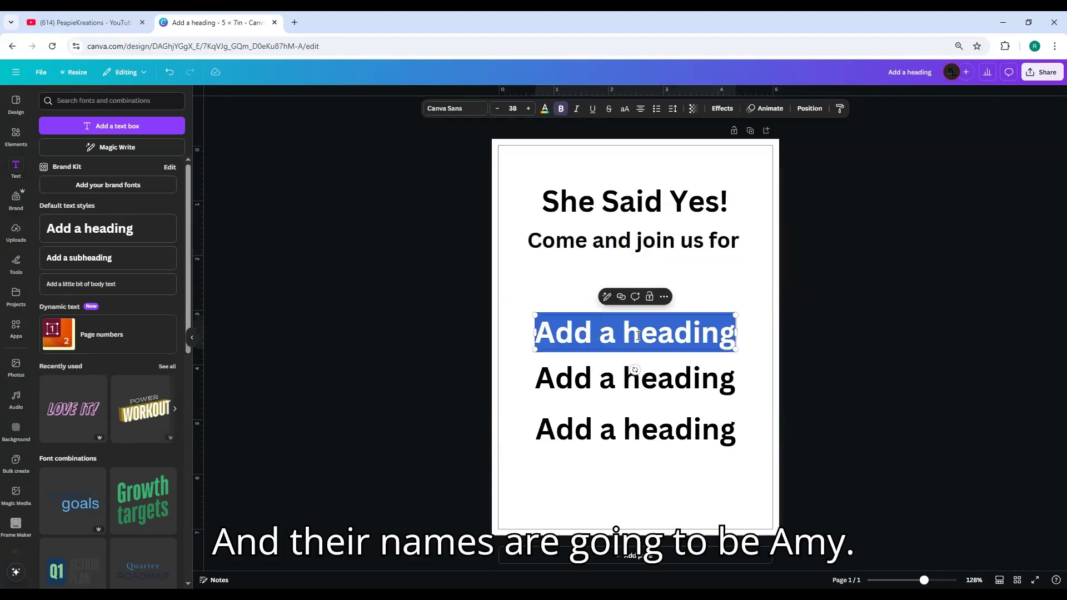
pyautogui.write('Amy ')
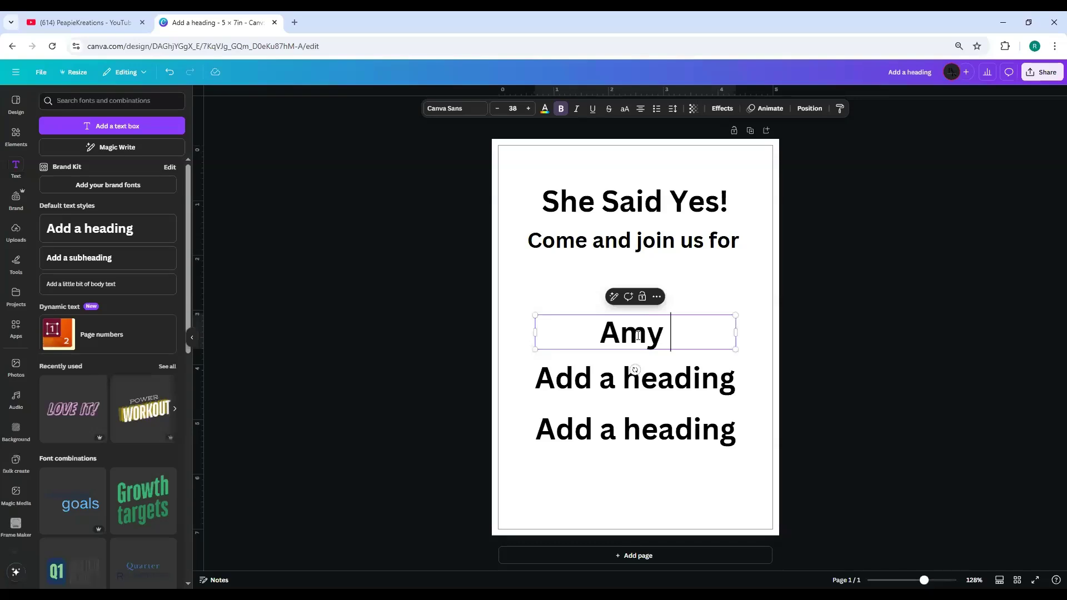
pyautogui.write('& ')
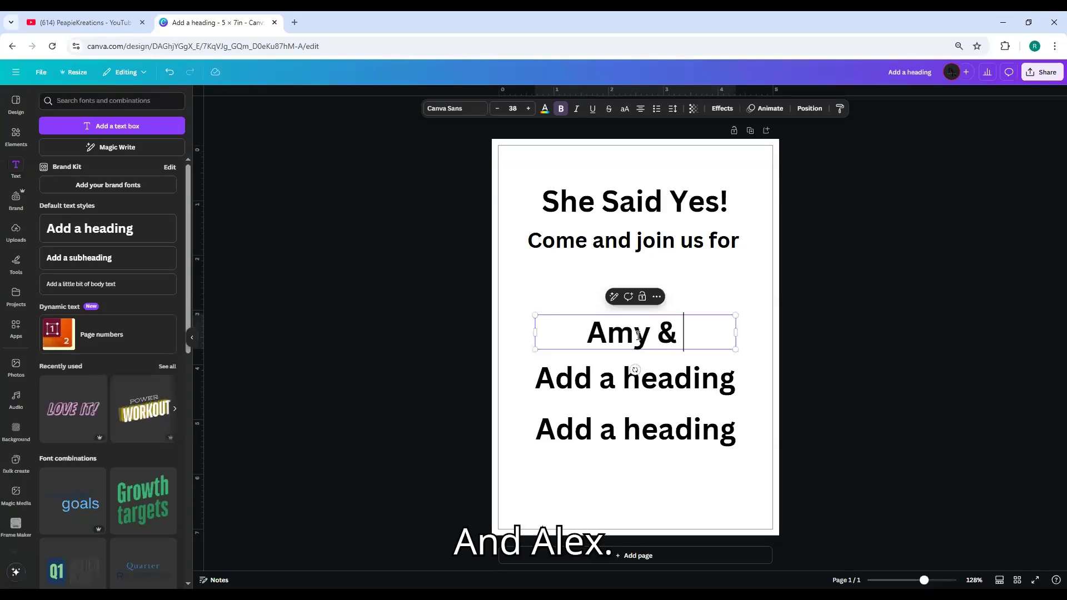
pyautogui.write('Alex')
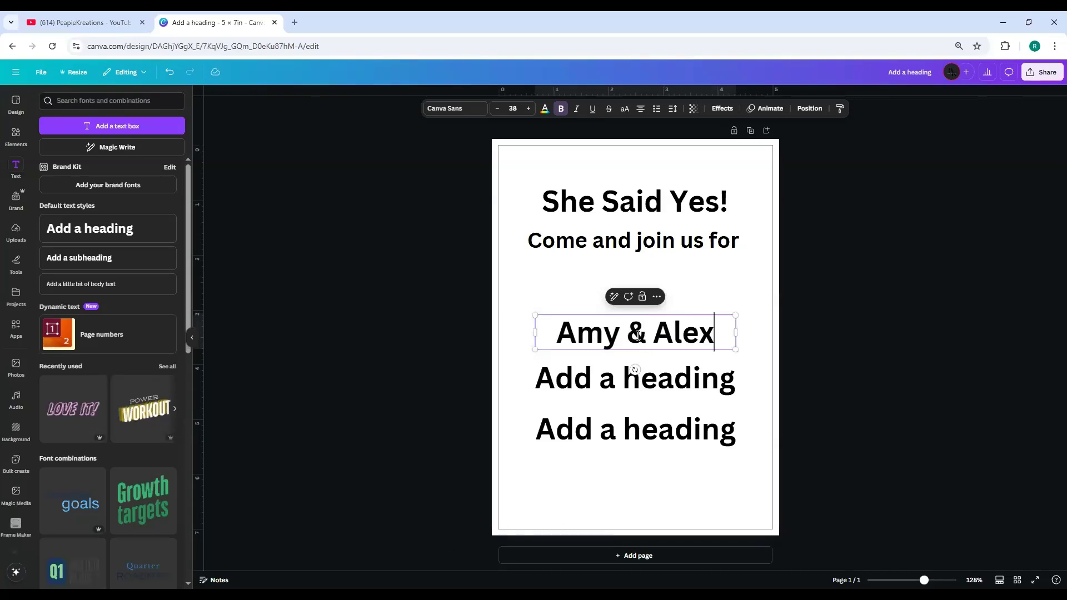
pyautogui.click(656, 484)
pyautogui.moveTo(631, 332); pyautogui.dragTo(632, 280)
# Replace the fourth heading's text with the street address, ending in the capitalised abbreviation "Ln."
pyautogui.click(622, 389)
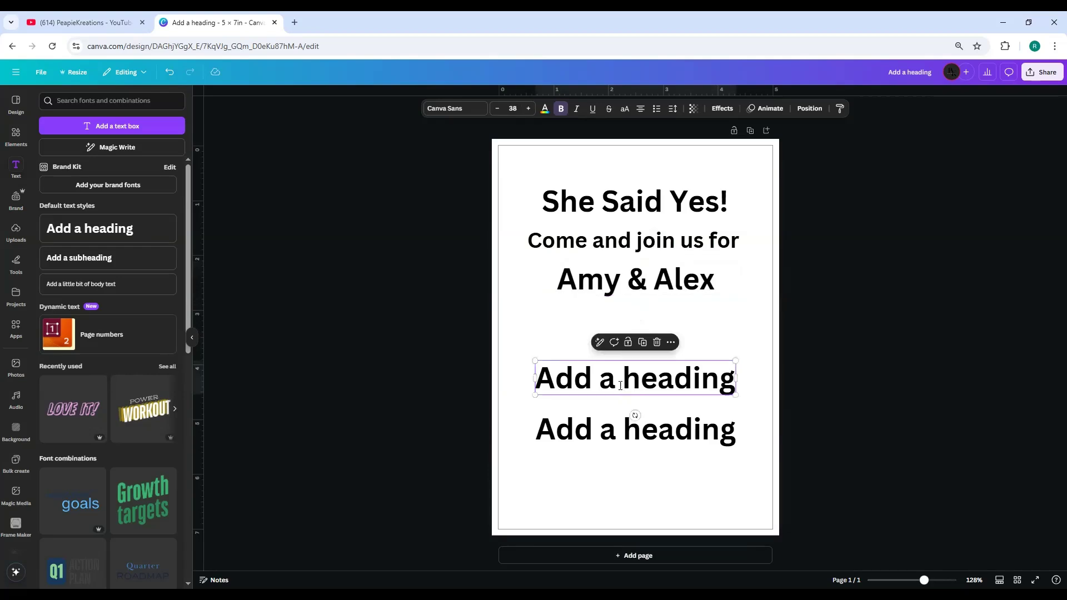
pyautogui.click(621, 386)
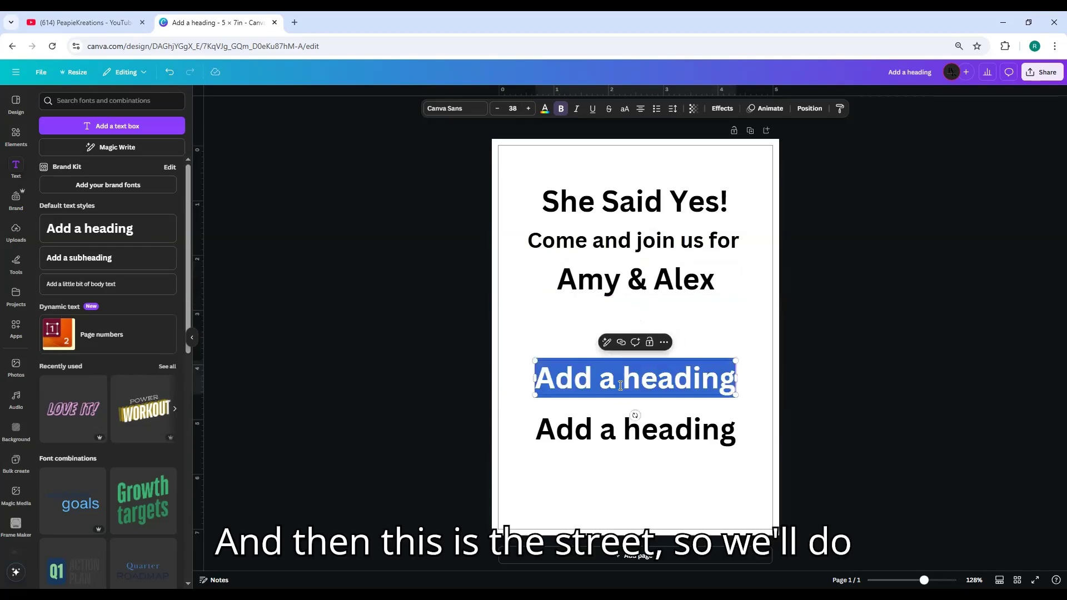
pyautogui.write('123 S')
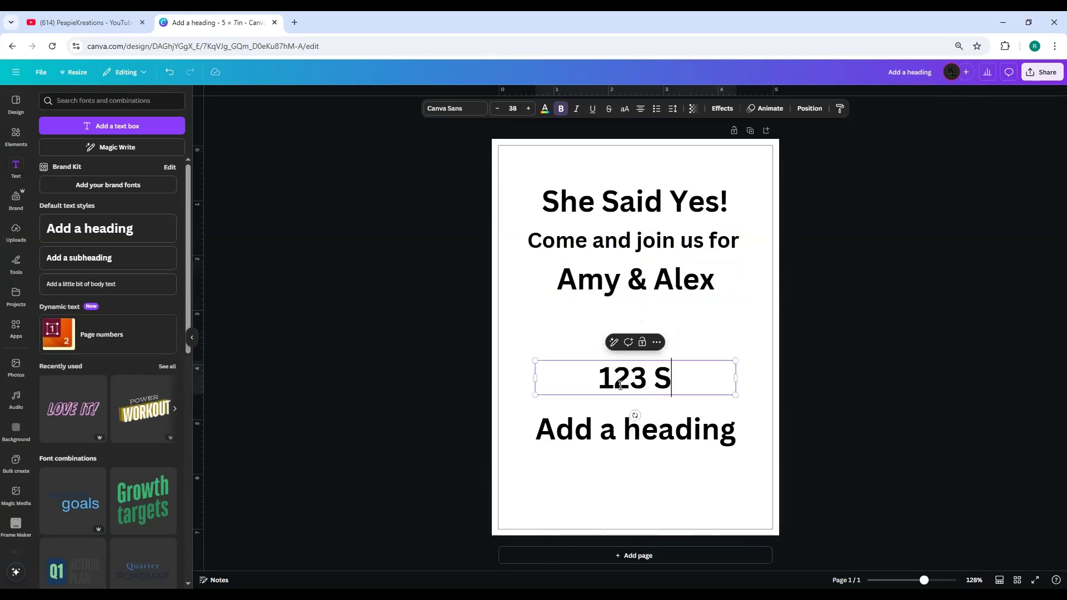
pyautogui.write('ome')
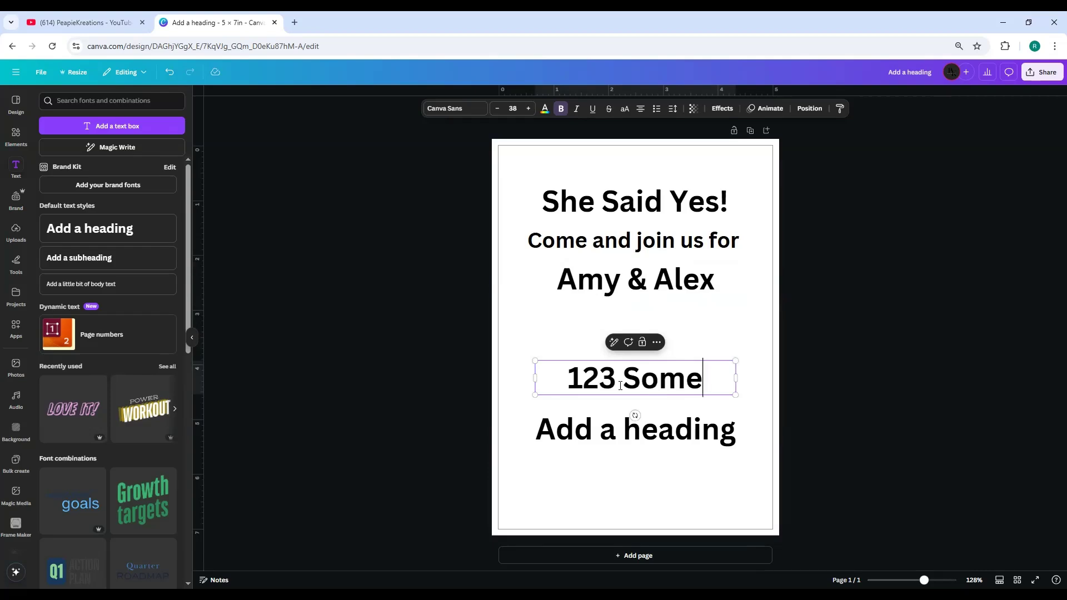
pyautogui.write('where')
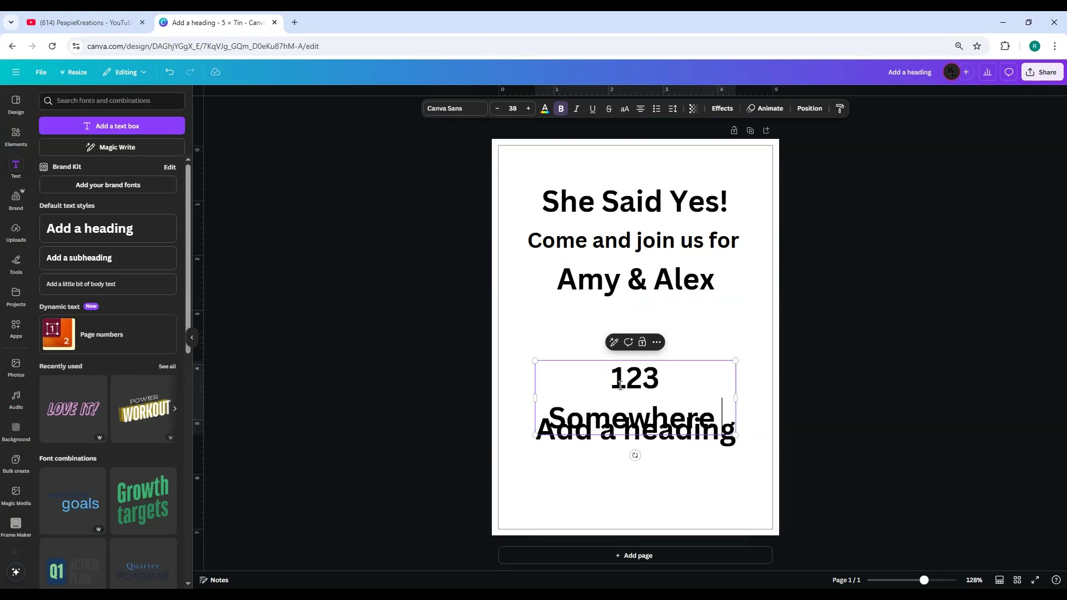
pyautogui.write(' ln')
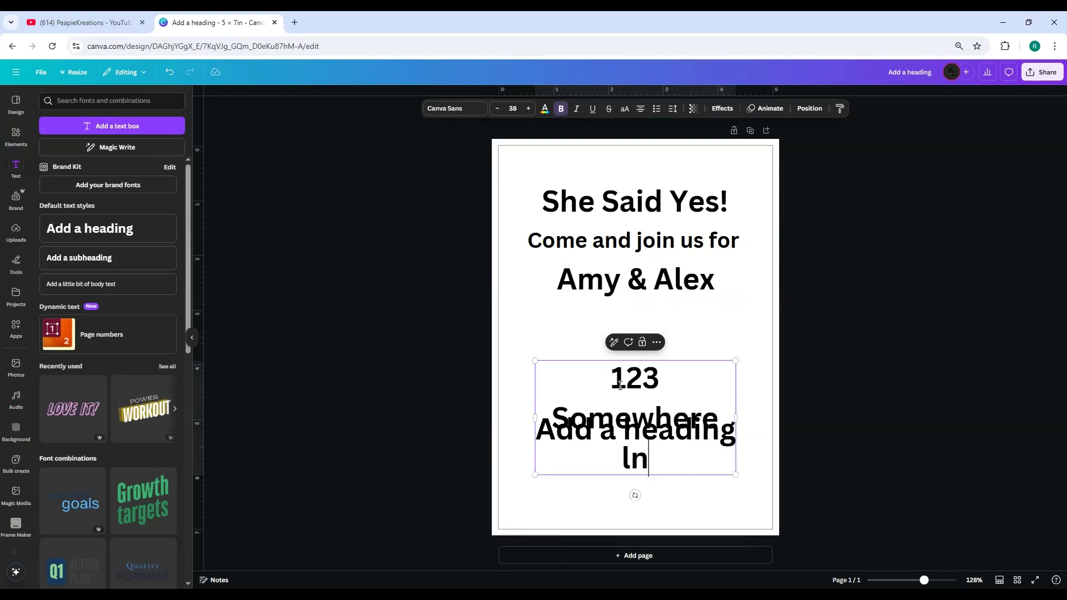
pyautogui.press('BackSpace')
pyautogui.press('BackSpace')
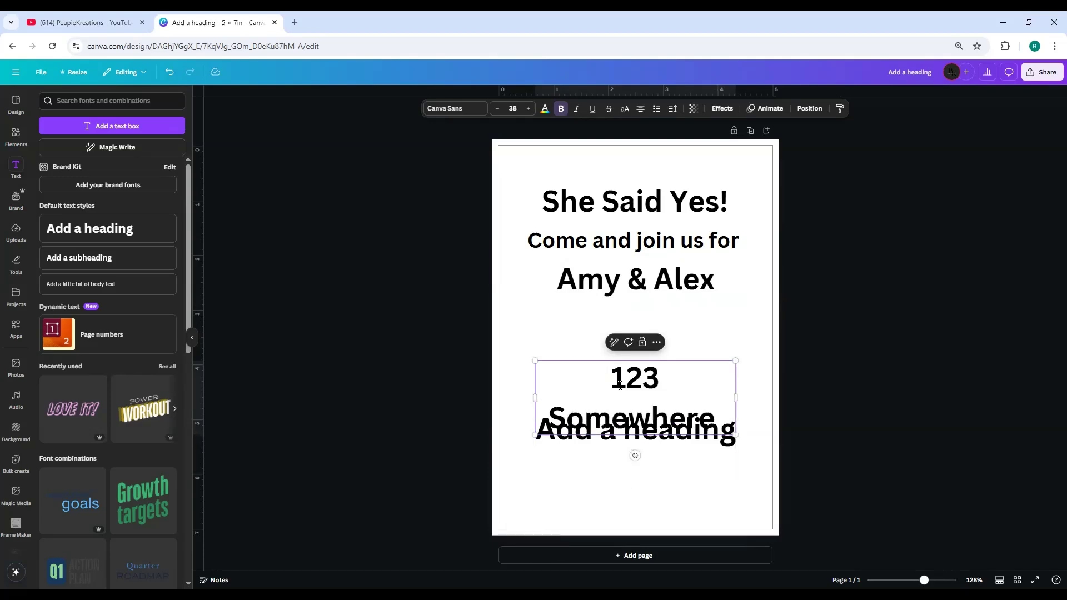
pyautogui.write('Ln.')
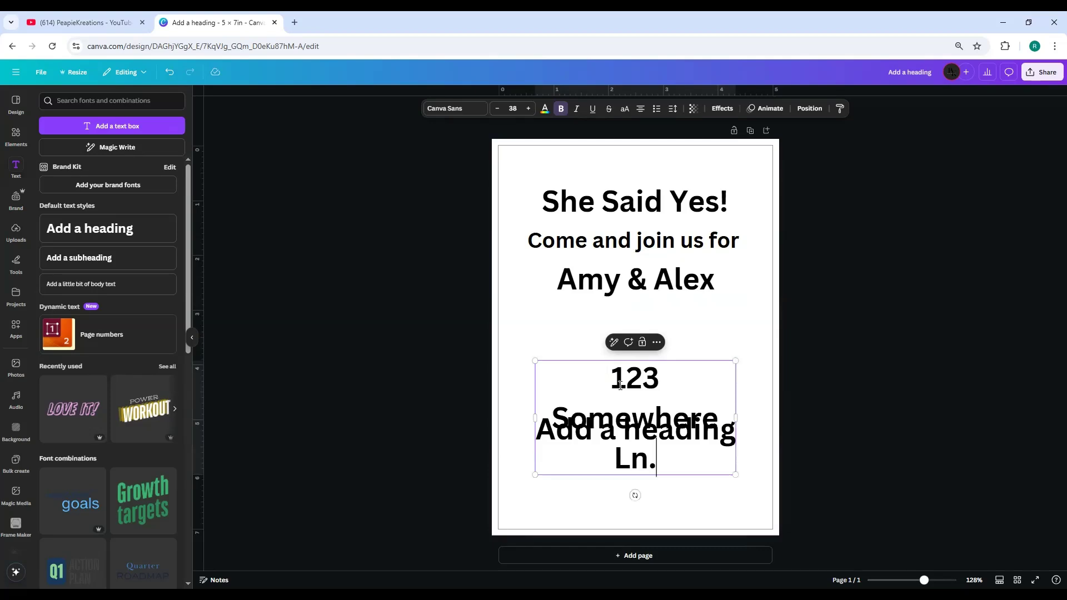
# Widen the street address box so its text fits on one line, and move it up beneath the couple's names
pyautogui.moveTo(737, 417); pyautogui.dragTo(825, 414)
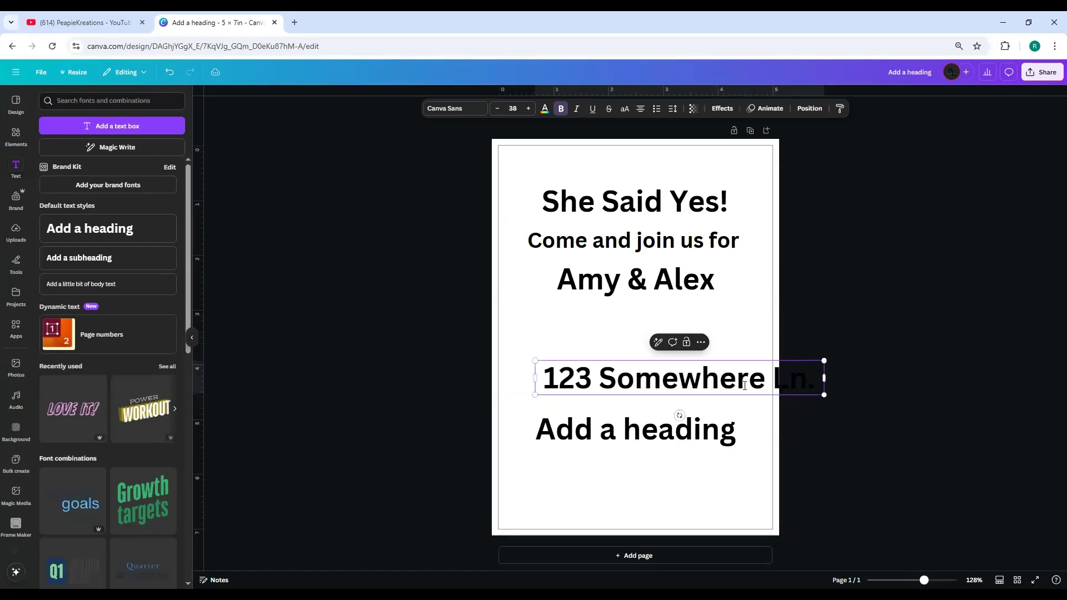
pyautogui.click(667, 410)
pyautogui.moveTo(718, 374); pyautogui.dragTo(682, 333)
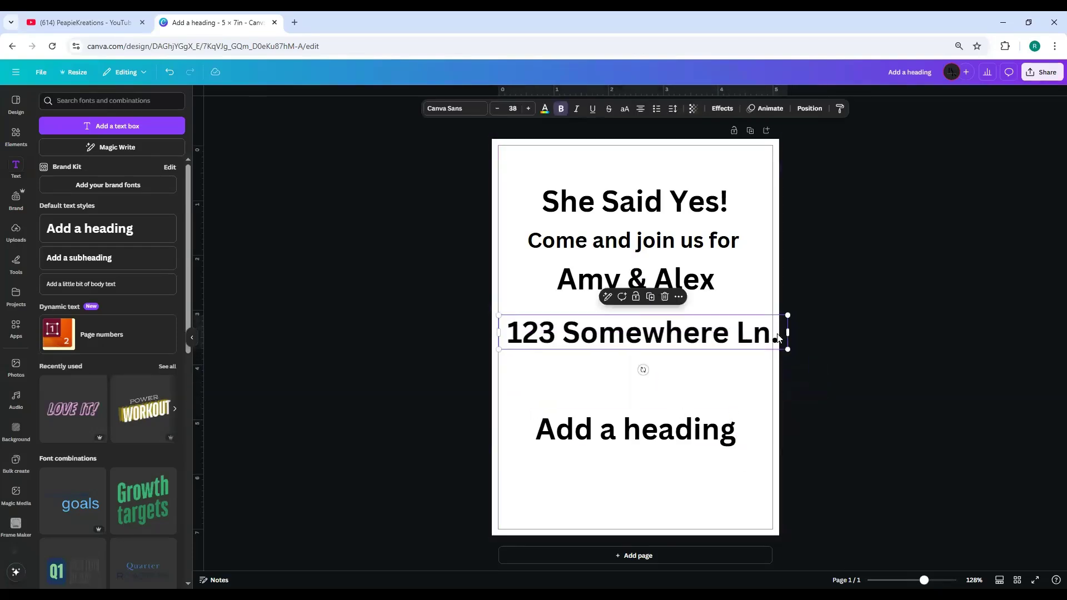
# Add the line "City, State Zip code" under the street address, and shrink the address block to fit centred on the page
pyautogui.click(770, 340)
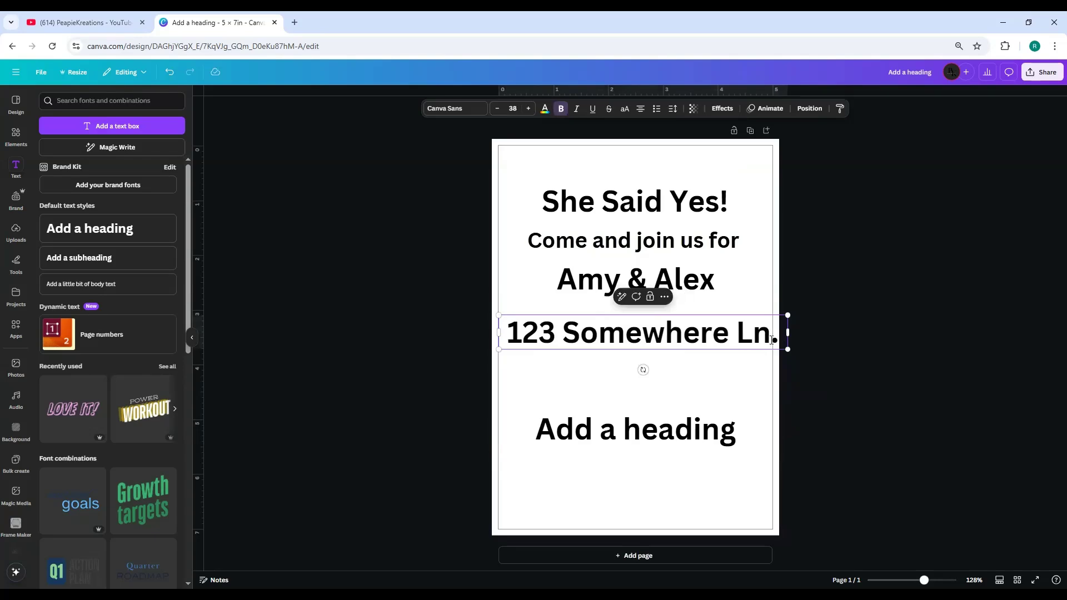
pyautogui.press('Return')
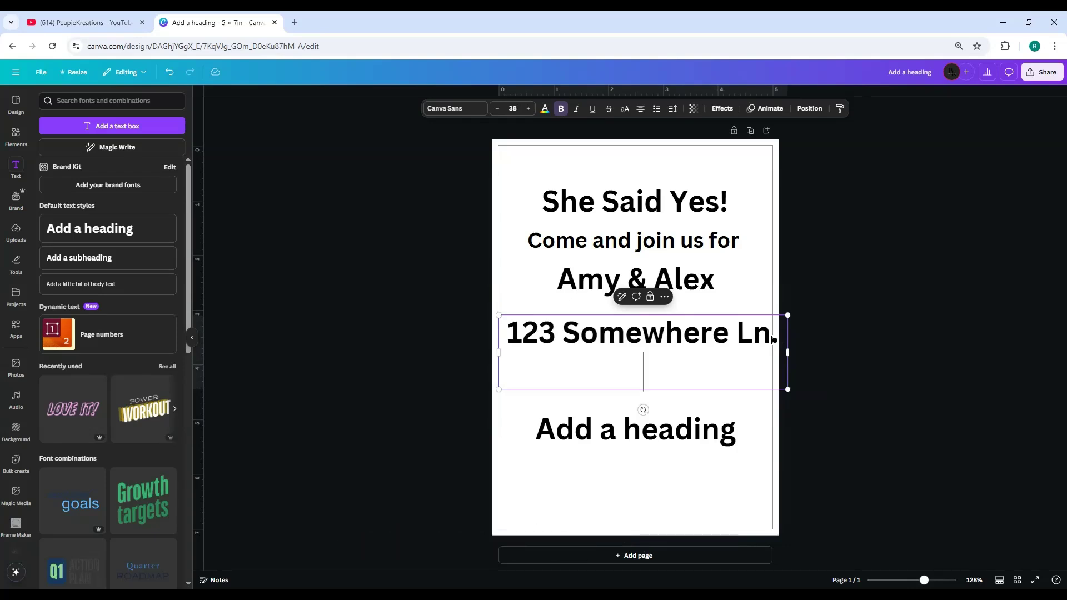
pyautogui.write('Cit')
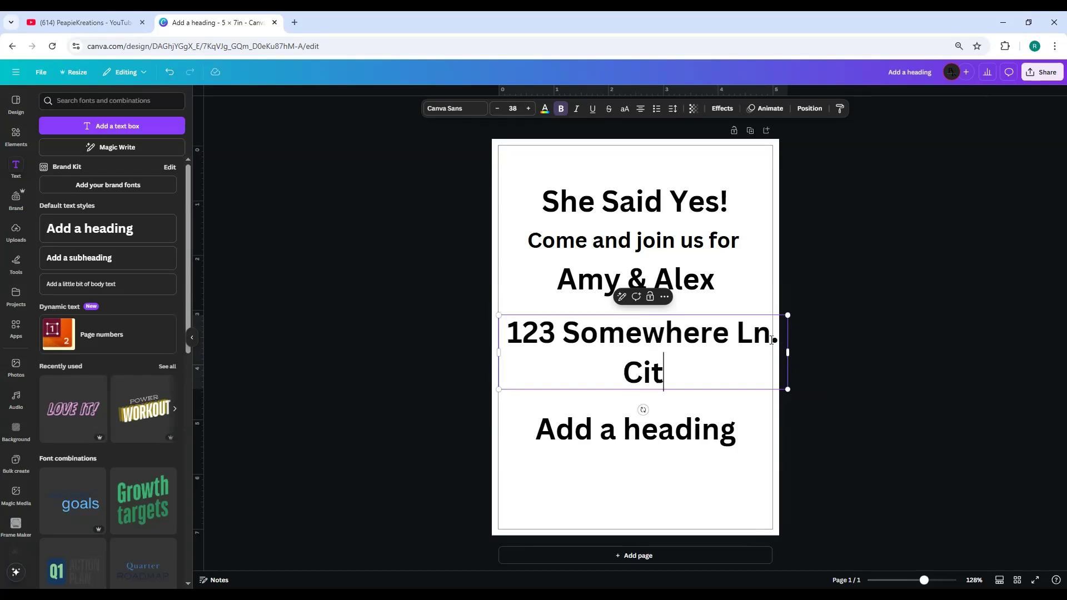
pyautogui.write('y,')
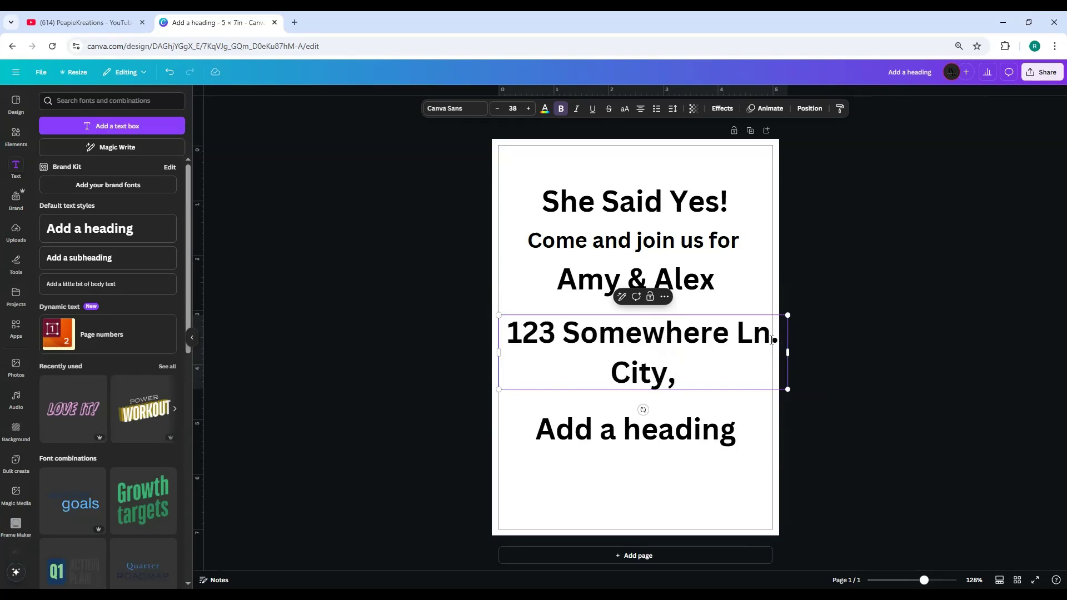
pyautogui.write(' State')
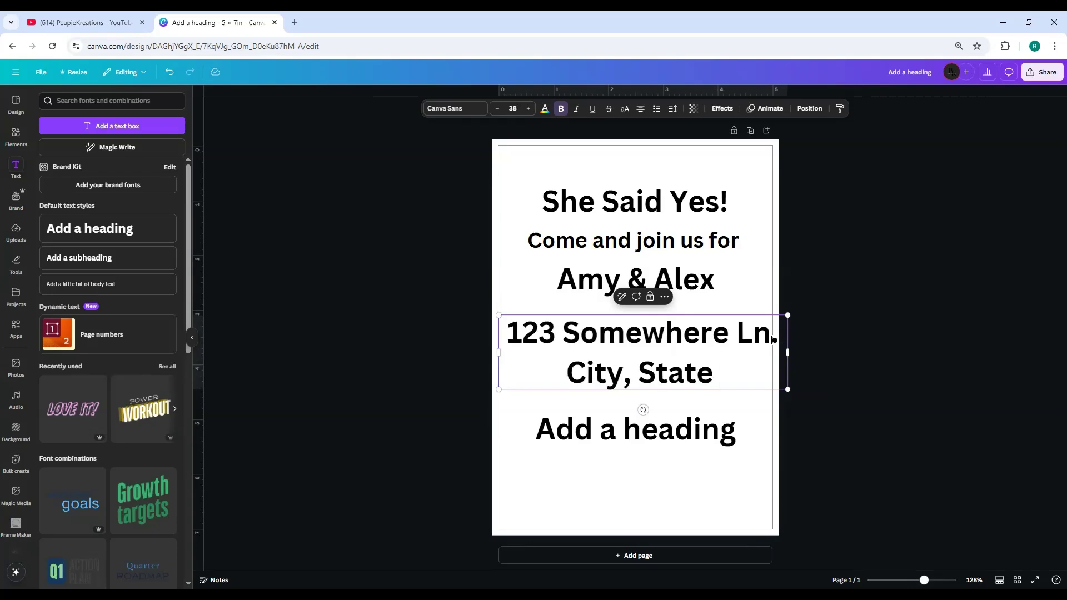
pyautogui.write(' Zip ')
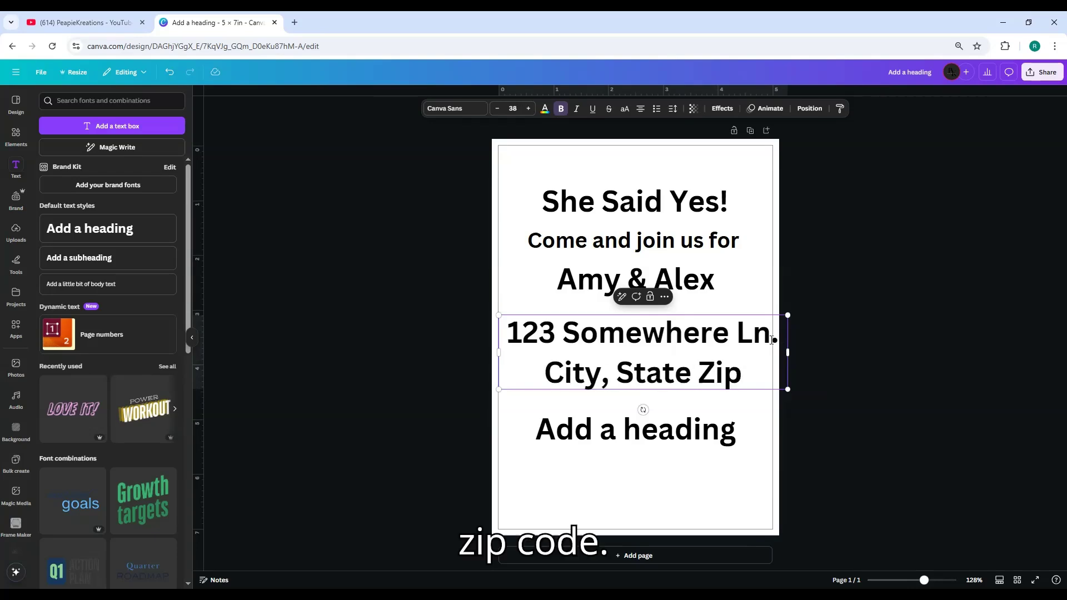
pyautogui.write('code')
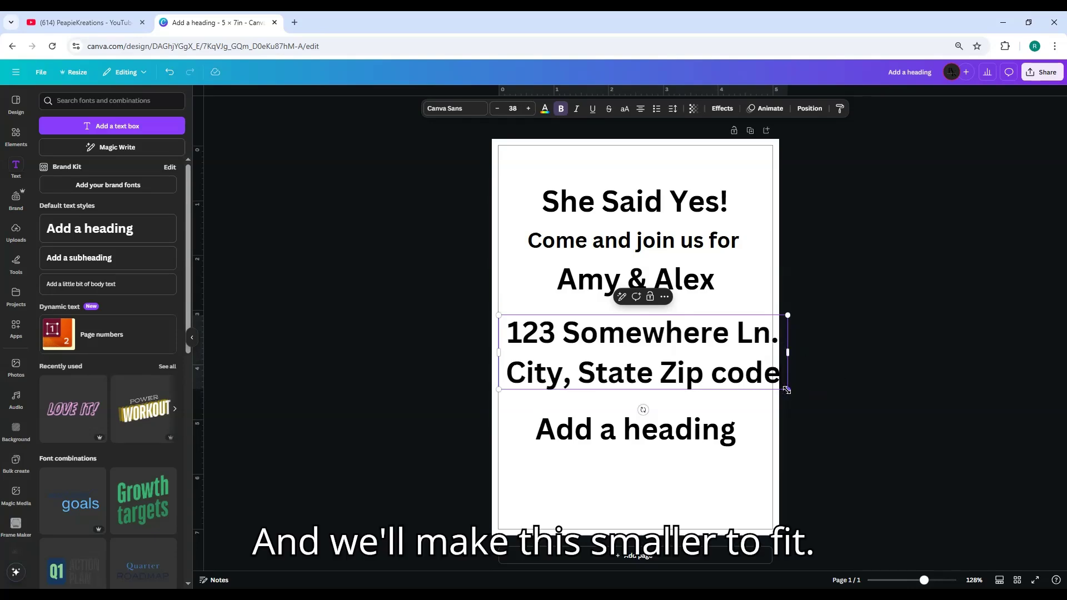
pyautogui.moveTo(787, 389); pyautogui.dragTo(676, 358)
pyautogui.moveTo(585, 354); pyautogui.dragTo(635, 355)
# Replace the last heading's text with "RSVP" and the phone number, and shrink it to about size 25.2 on one line
pyautogui.click(626, 434)
pyautogui.click(625, 435)
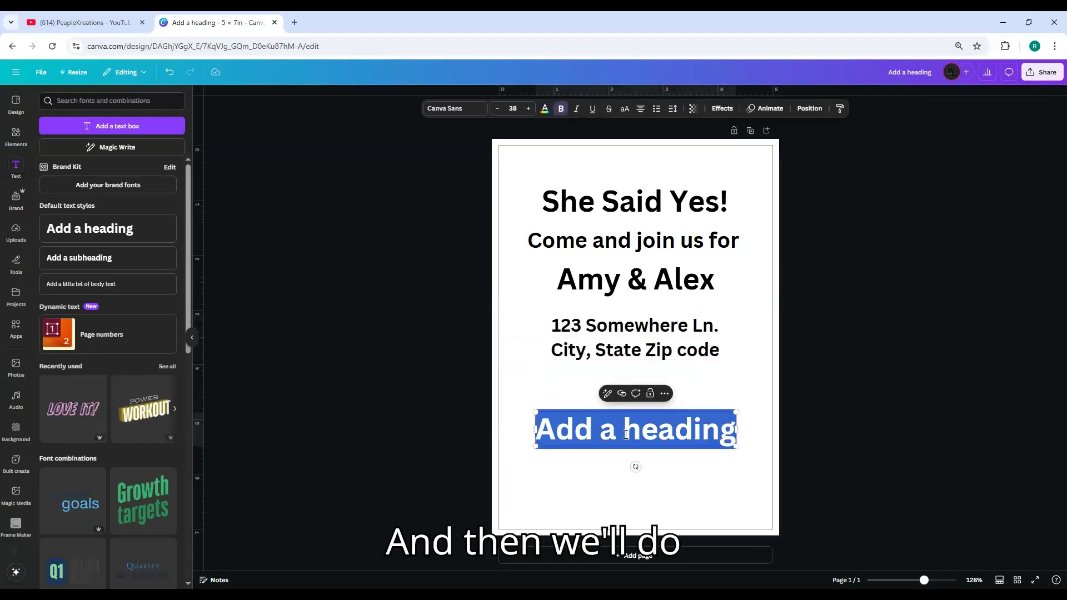
pyautogui.write('RS')
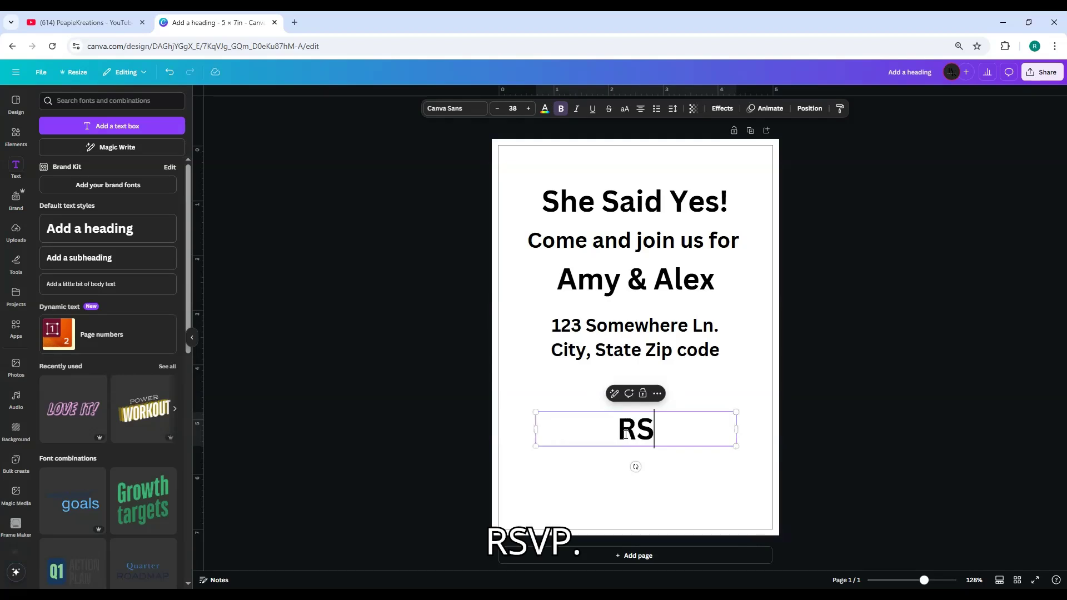
pyautogui.write('VP 1')
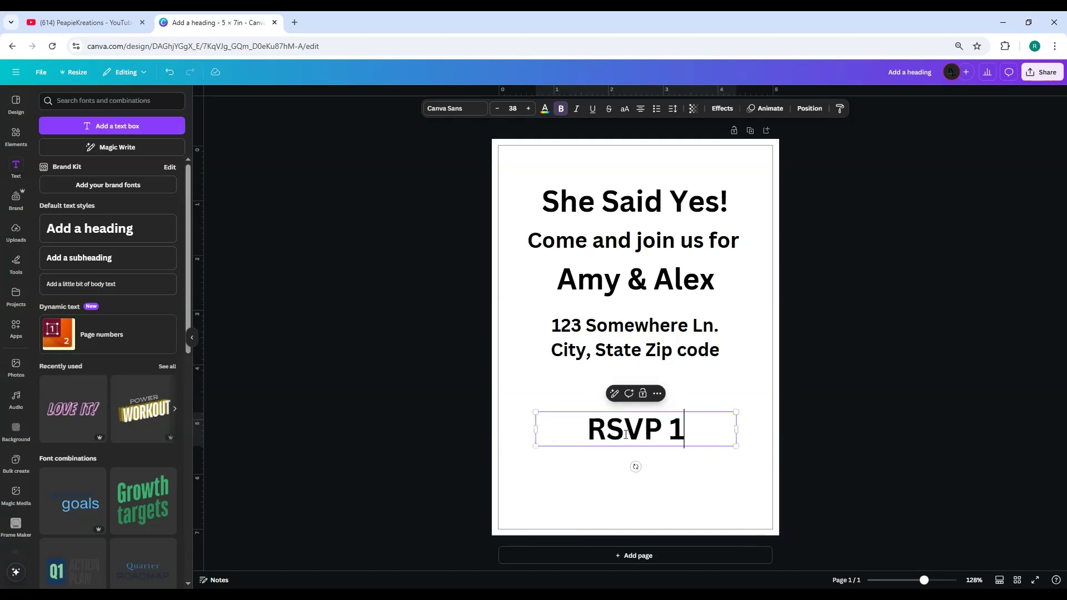
pyautogui.write('23-456-')
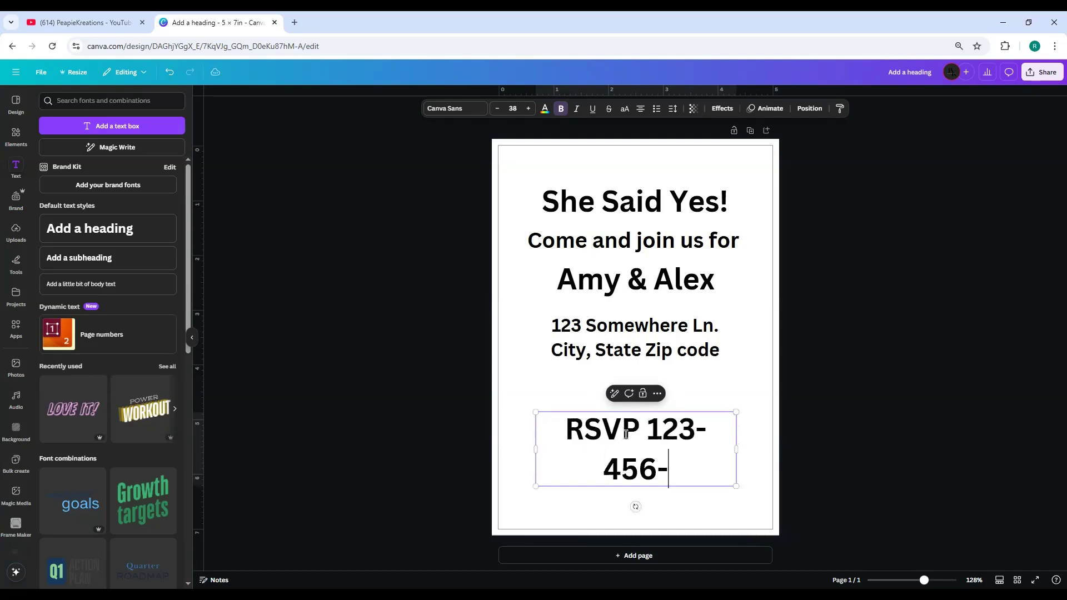
pyautogui.write('7890')
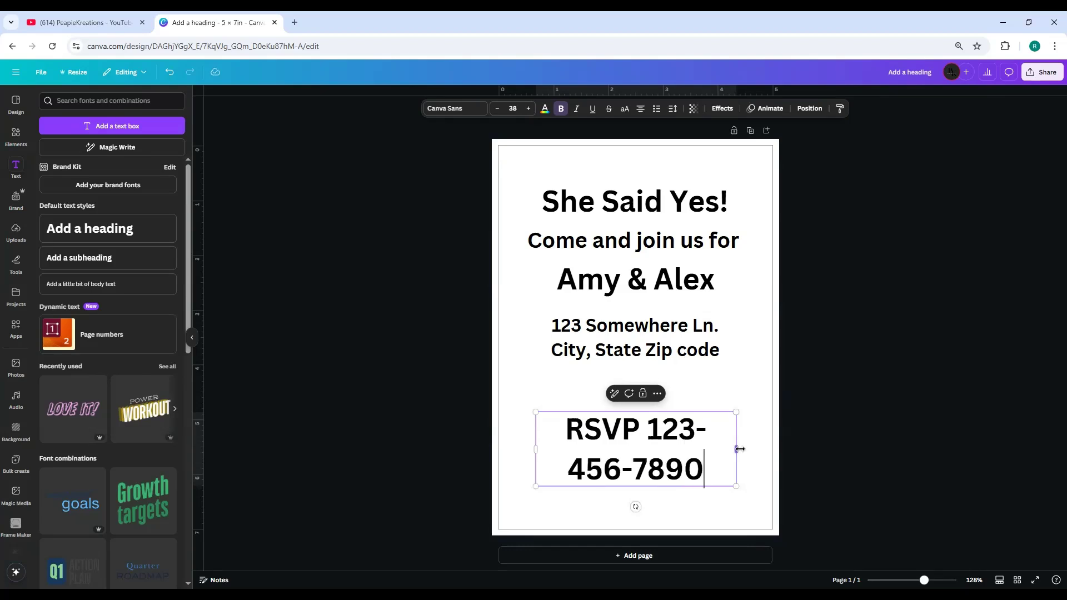
pyautogui.moveTo(739, 449)
pyautogui.mouseDown()
pyautogui.moveTo(833, 454)
pyautogui.moveTo(732, 436)
pyautogui.mouseUp()
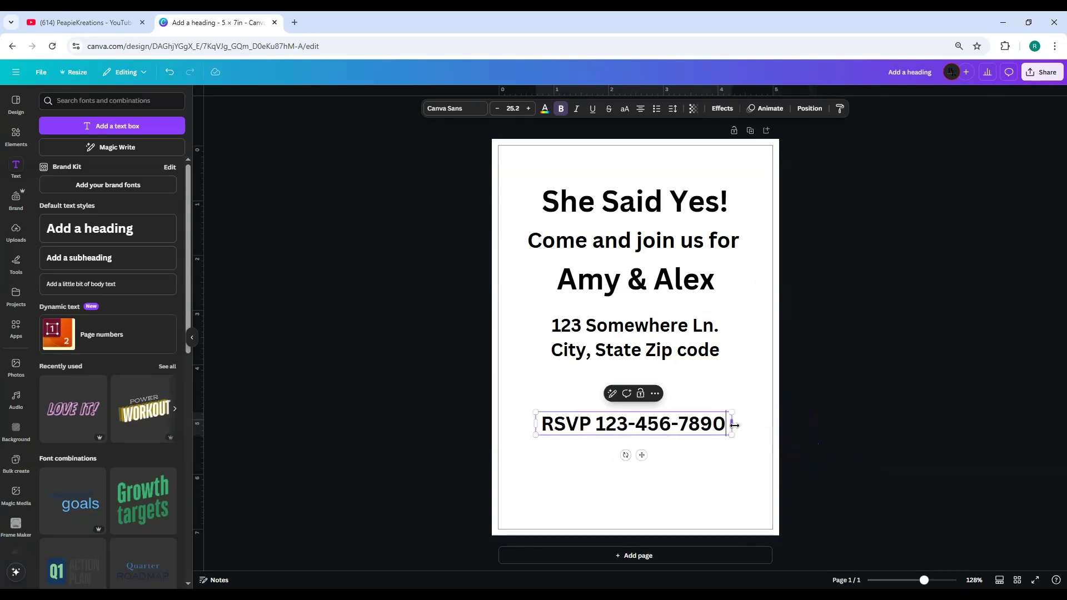
# Move the RSVP line up under the address, and shift the address, couple's names and "Come and join us for" slightly down
pyautogui.moveTo(623, 425); pyautogui.dragTo(630, 401)
pyautogui.click(645, 333)
pyautogui.moveTo(644, 333)
pyautogui.mouseDown()
pyautogui.moveTo(654, 341)
pyautogui.moveTo(645, 344)
pyautogui.mouseUp()
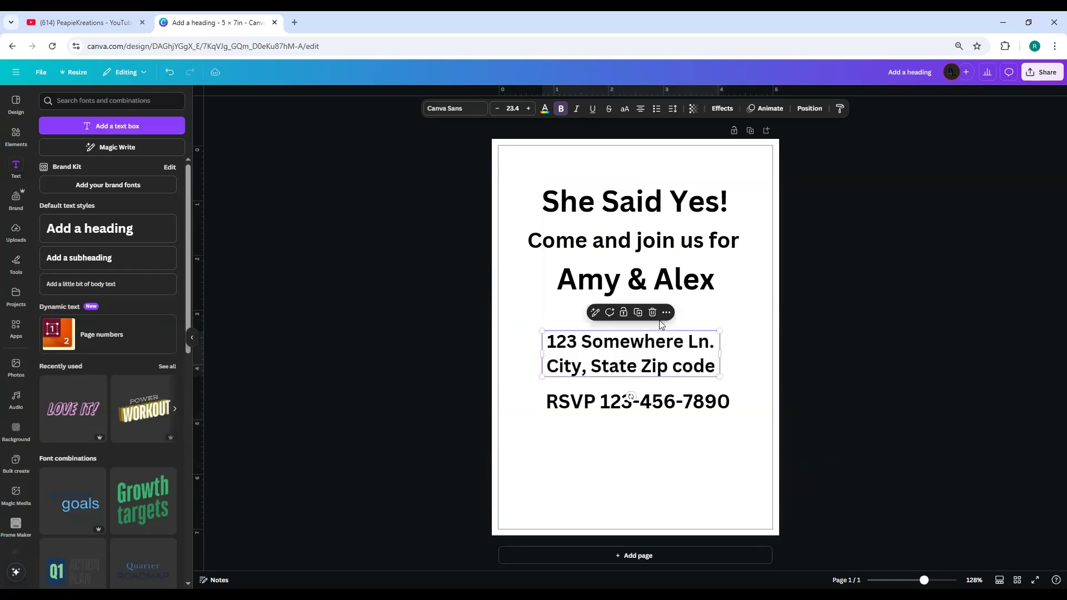
pyautogui.click(670, 279)
pyautogui.moveTo(670, 280); pyautogui.dragTo(666, 296)
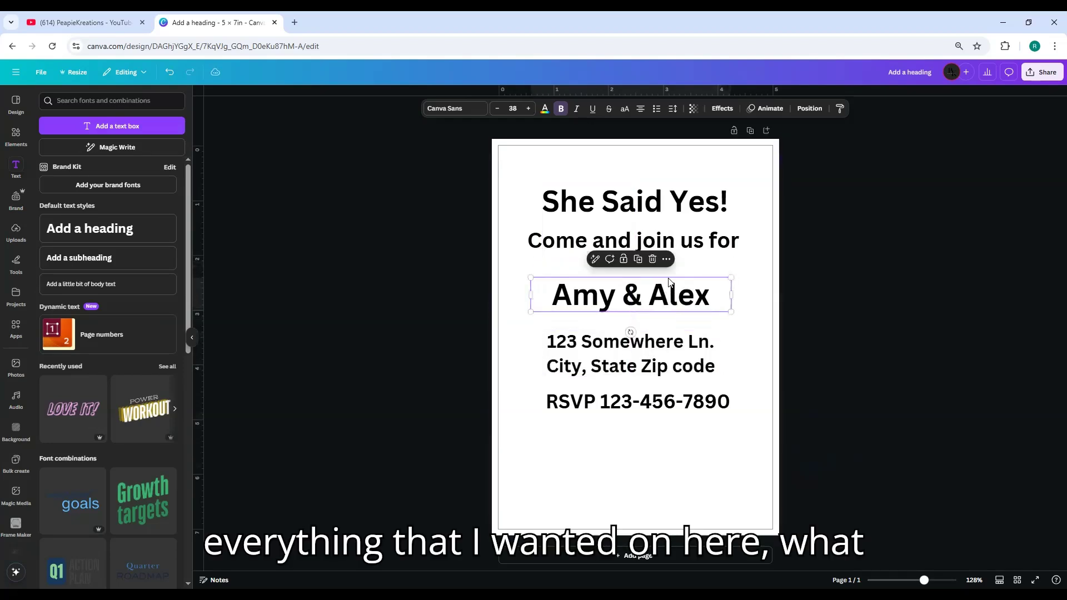
pyautogui.click(697, 241)
pyautogui.moveTo(698, 240); pyautogui.dragTo(696, 250)
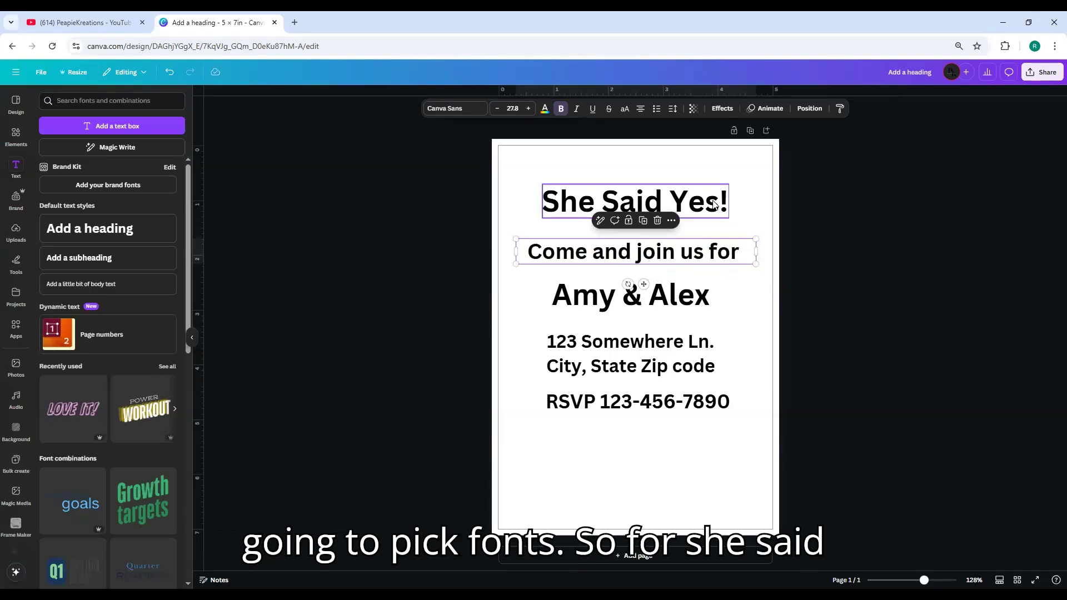
# Set "She Said Yes!" in Alex Brush, enlarge it to about size 57.9, and reposition it centred near the page's upper edge
pyautogui.click(707, 206)
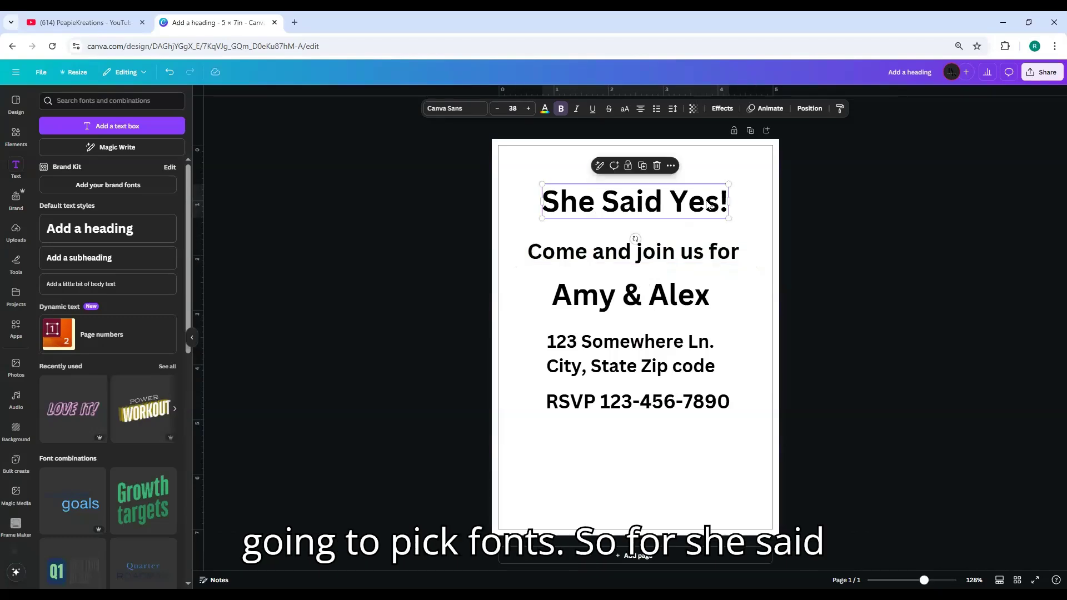
pyautogui.click(448, 109)
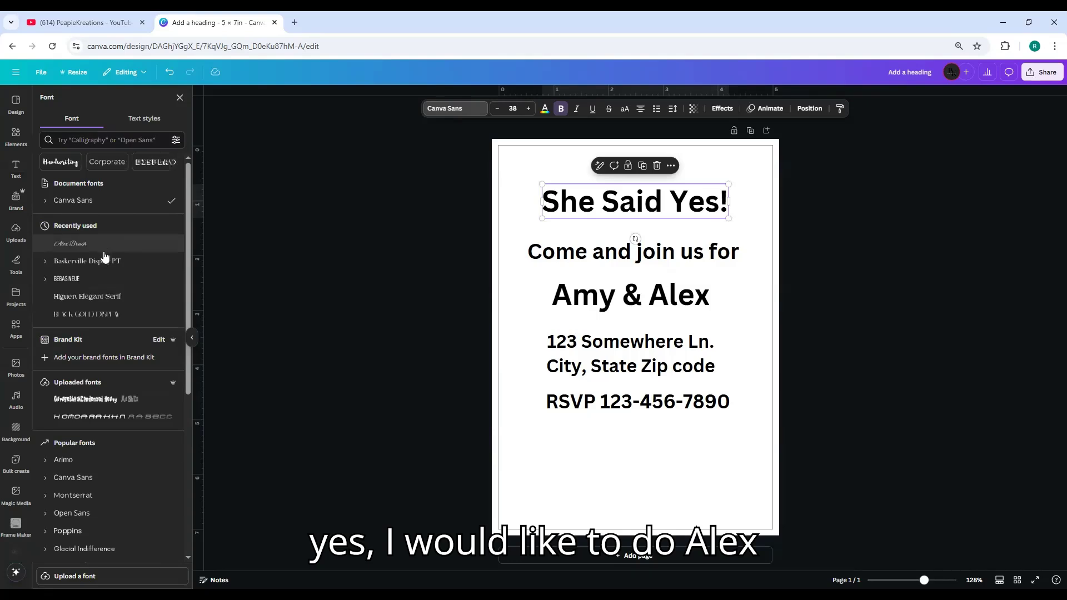
pyautogui.click(71, 243)
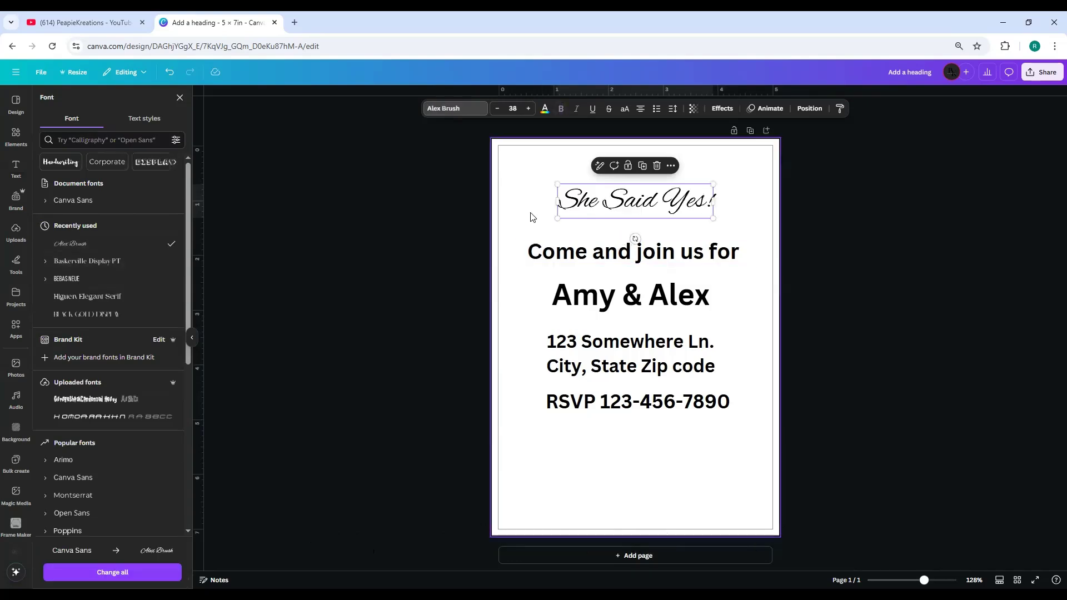
pyautogui.moveTo(557, 219); pyautogui.dragTo(479, 244)
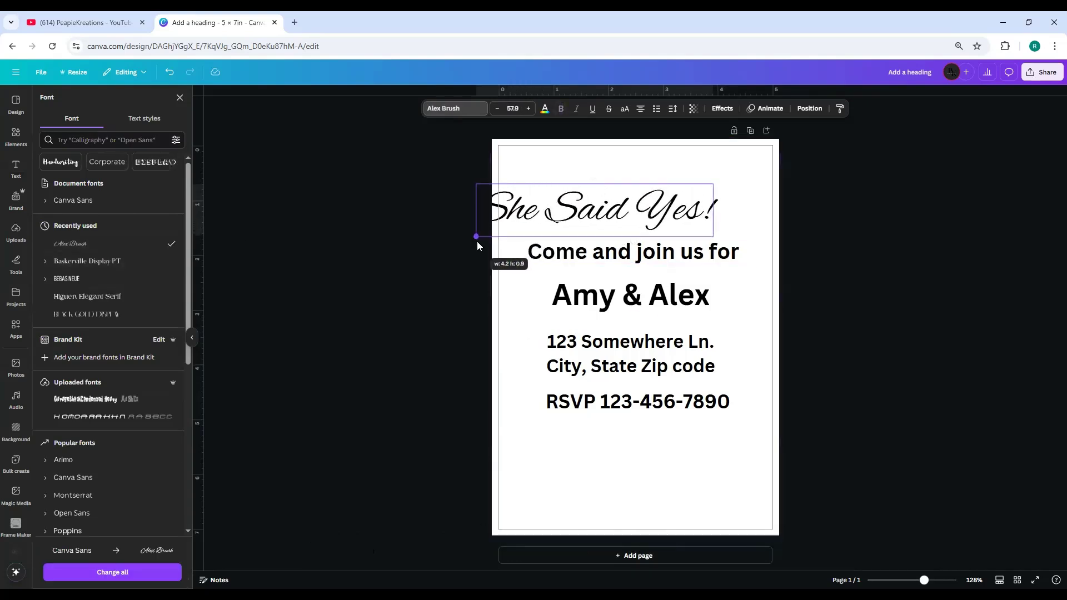
pyautogui.moveTo(578, 225); pyautogui.dragTo(612, 200)
# Set the couple's names in Alex Brush, enlarge them to about size 54.9, and move them back to the page's centre
pyautogui.click(581, 302)
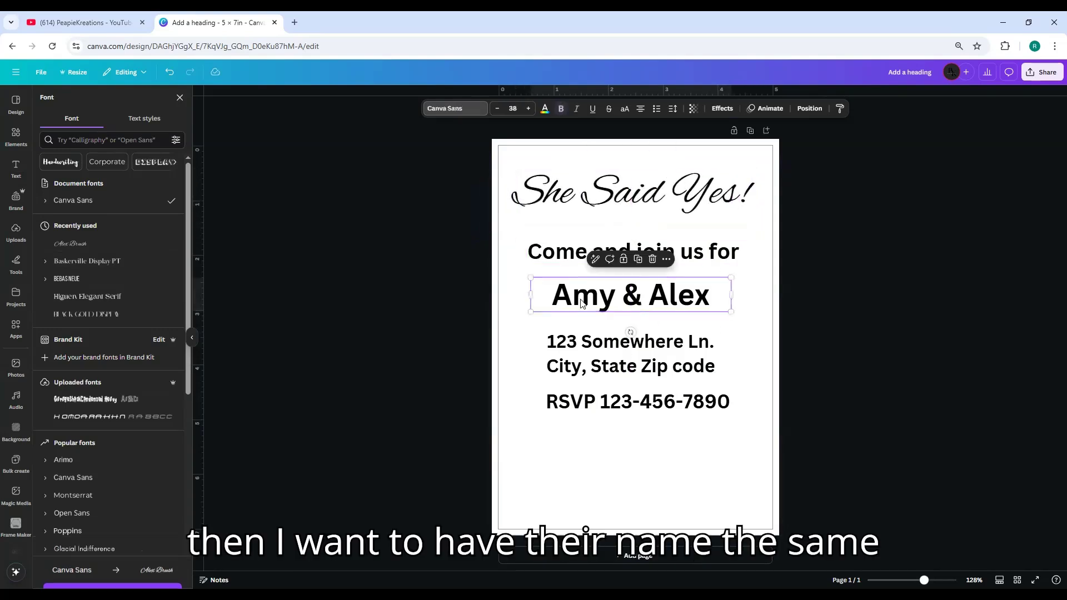
pyautogui.click(70, 246)
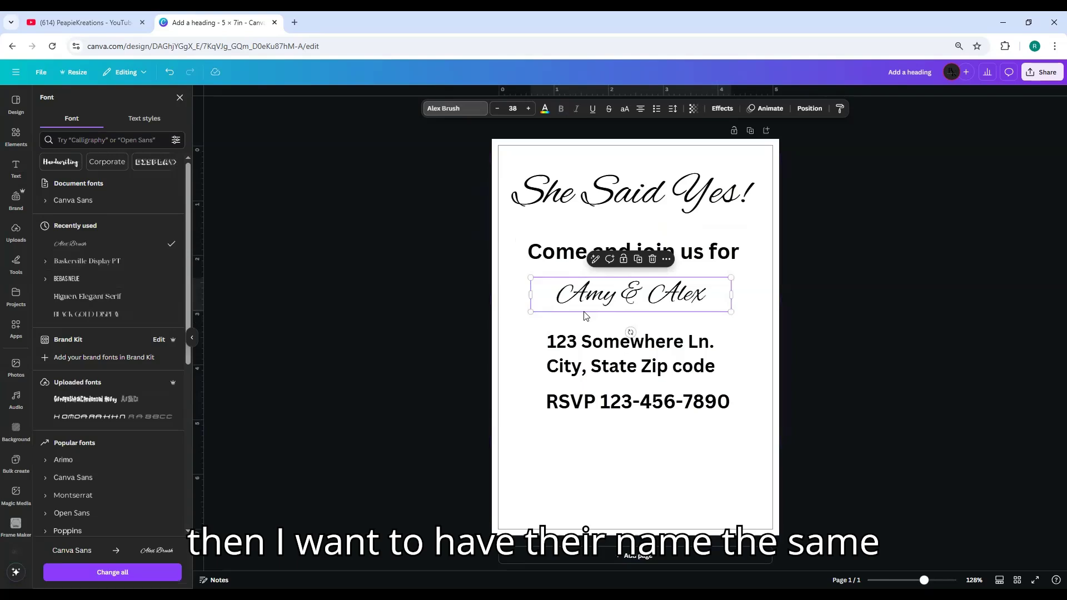
pyautogui.moveTo(530, 311); pyautogui.dragTo(441, 326)
pyautogui.moveTo(563, 312); pyautogui.dragTo(603, 305)
# Lower the RSVP and address lines slightly, and set both and "Come and join us for" in Baskerville Display PT
pyautogui.click(621, 405)
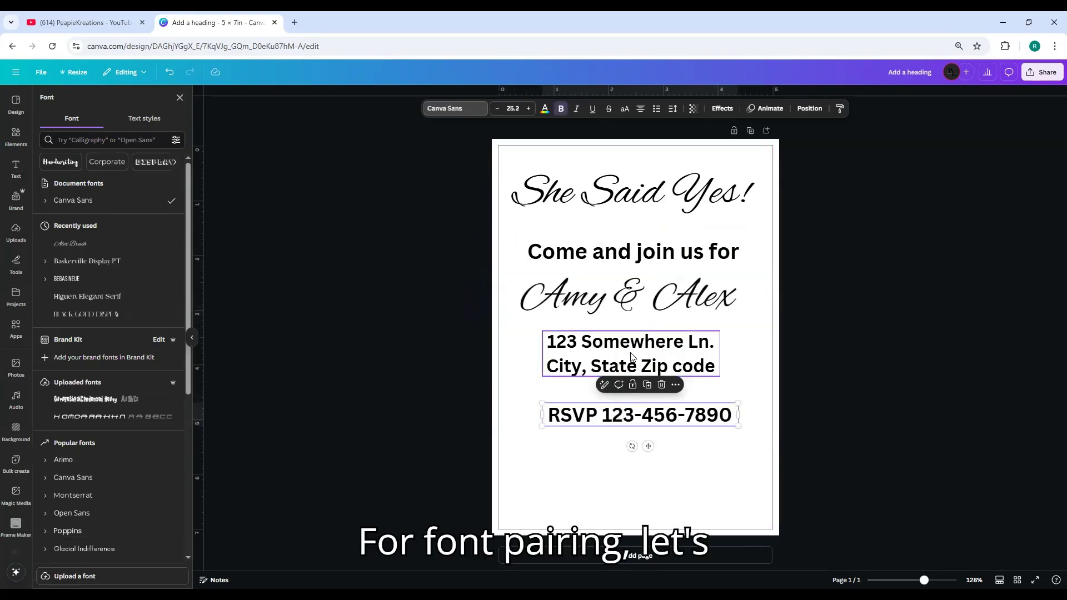
pyautogui.moveTo(632, 356); pyautogui.dragTo(636, 364)
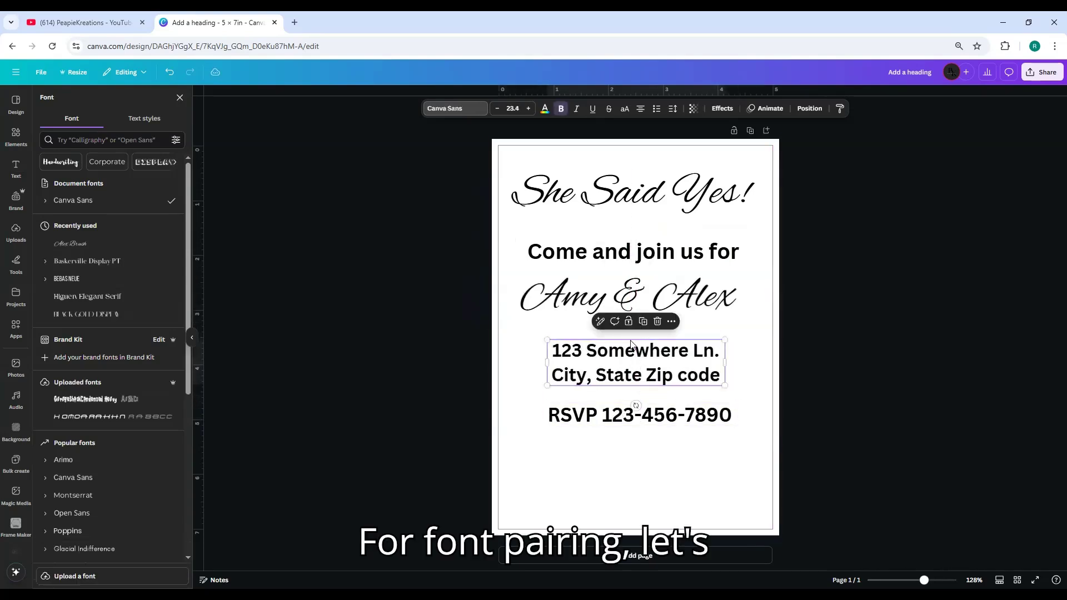
pyautogui.click(592, 262)
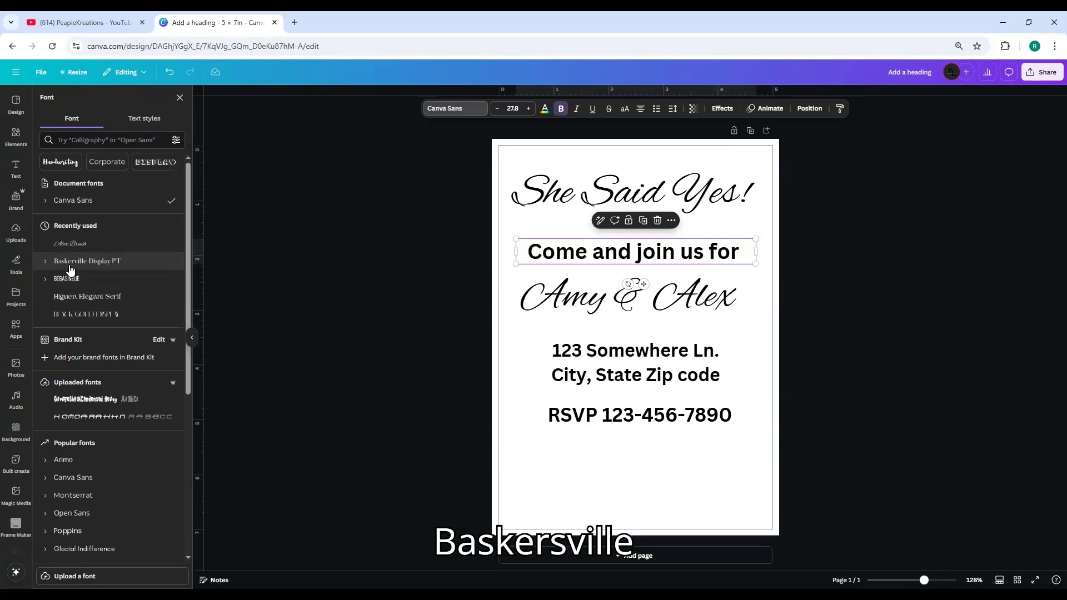
pyautogui.click(69, 264)
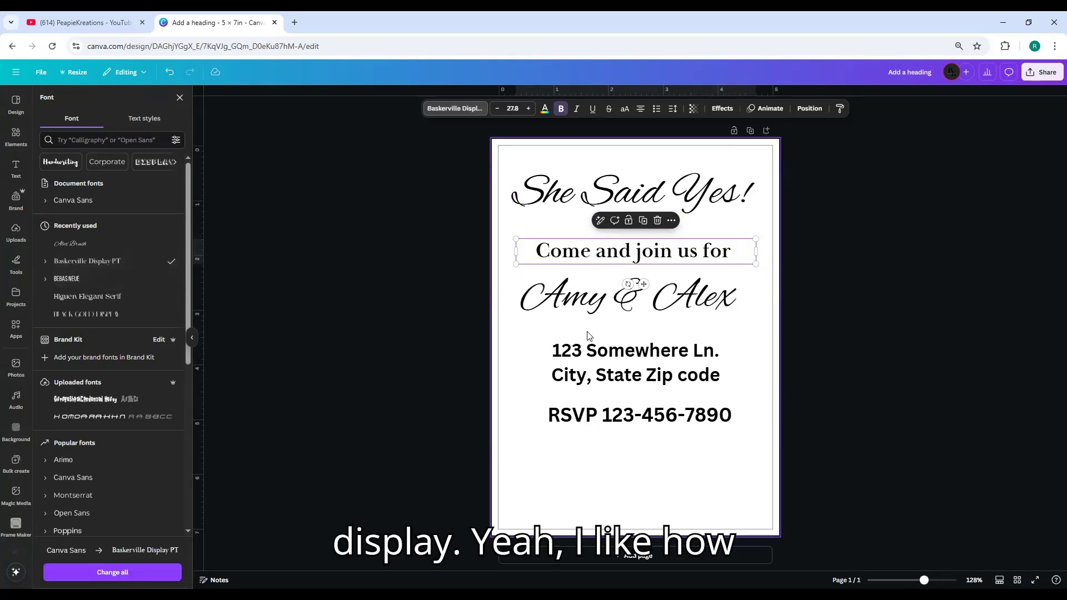
pyautogui.click(628, 363)
pyautogui.click(95, 264)
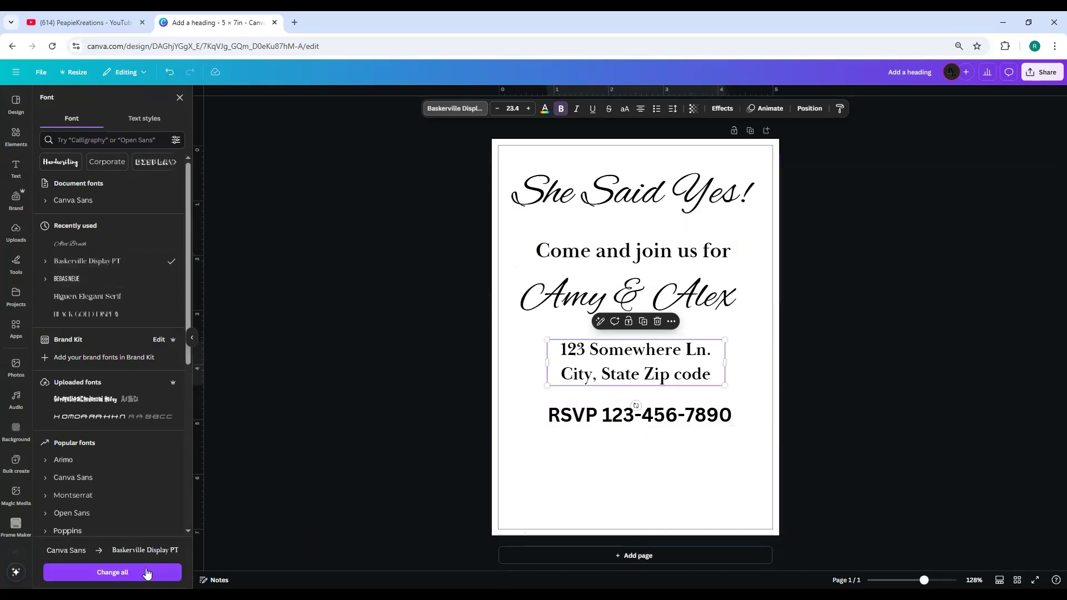
pyautogui.click(113, 572)
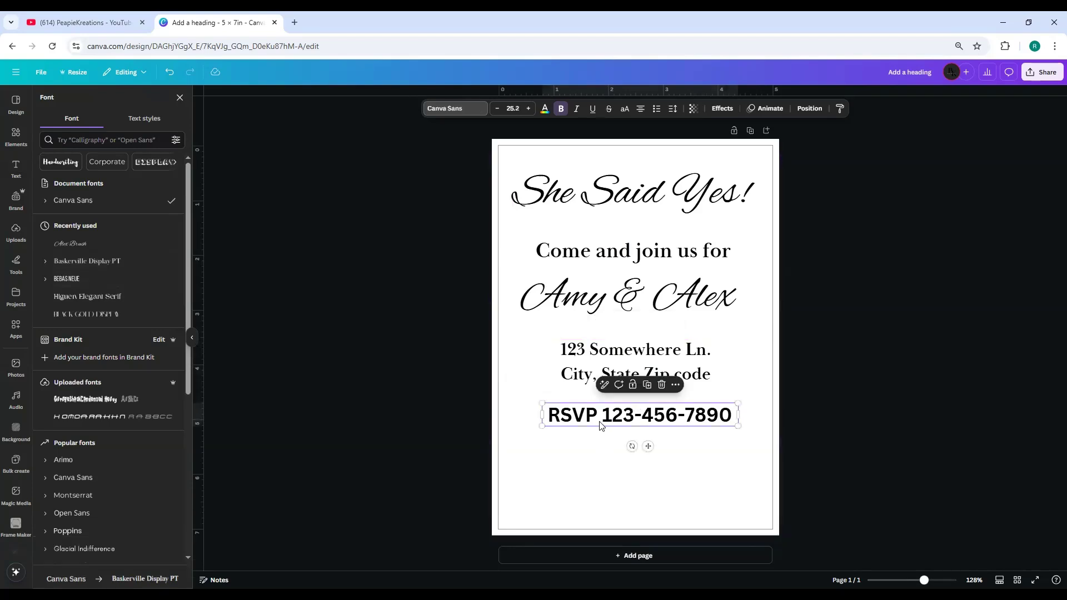
pyautogui.click(75, 259)
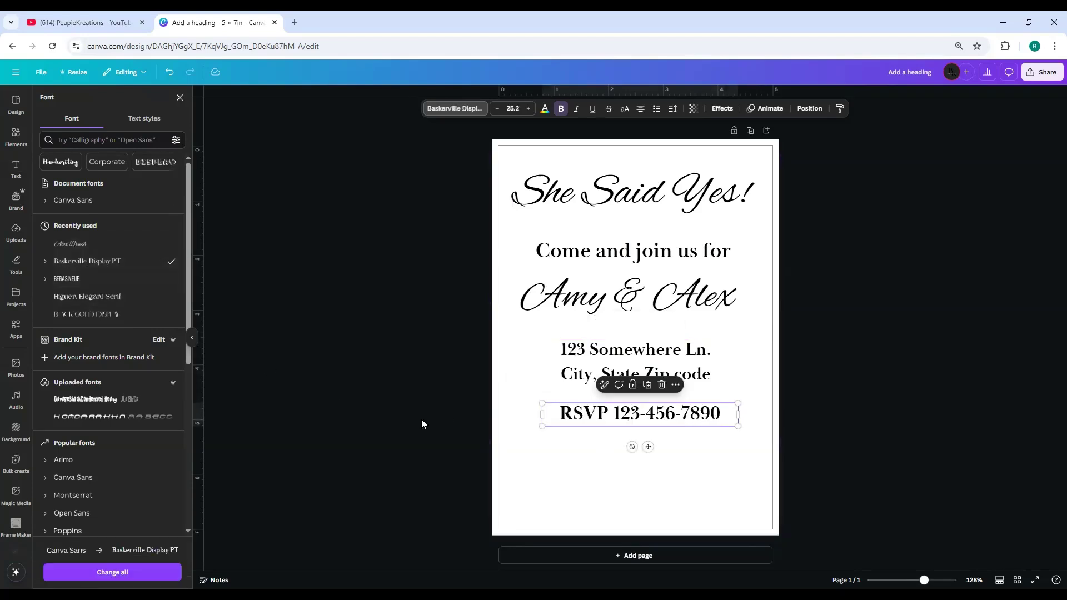
# Move the RSVP line further down, and tidy up the alignment and spacing of all five text boxes together
pyautogui.click(705, 450)
pyautogui.click(639, 414)
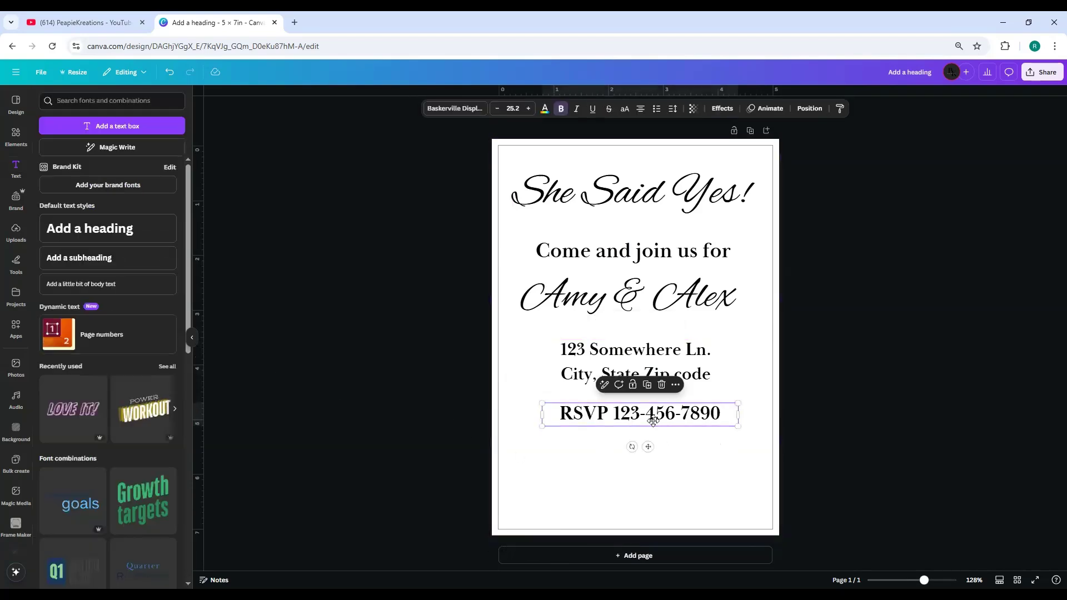
pyautogui.moveTo(639, 414); pyautogui.dragTo(639, 439)
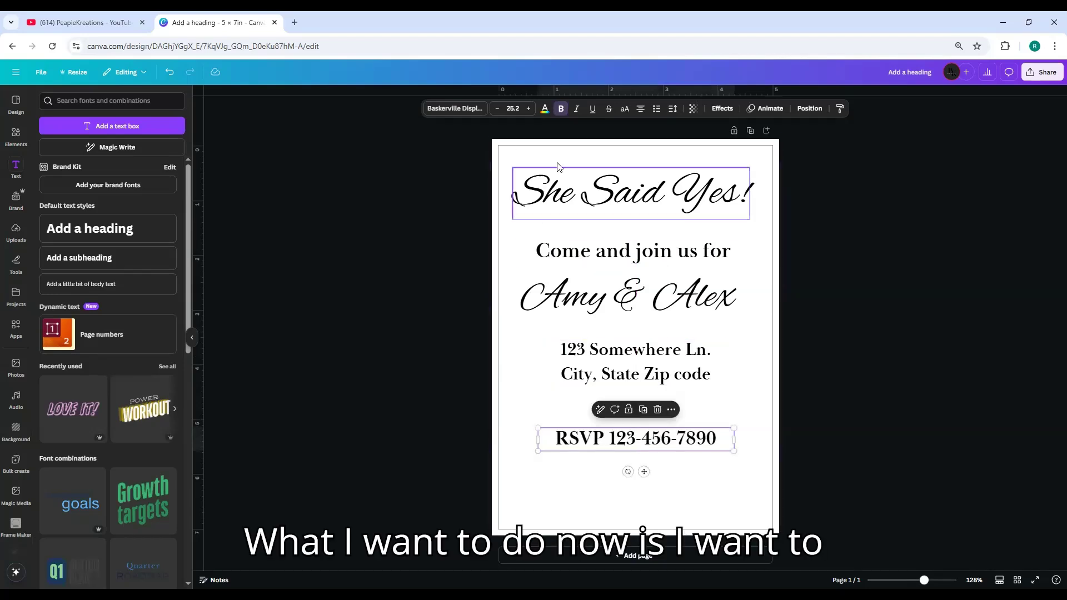
pyautogui.moveTo(537, 152); pyautogui.dragTo(659, 469)
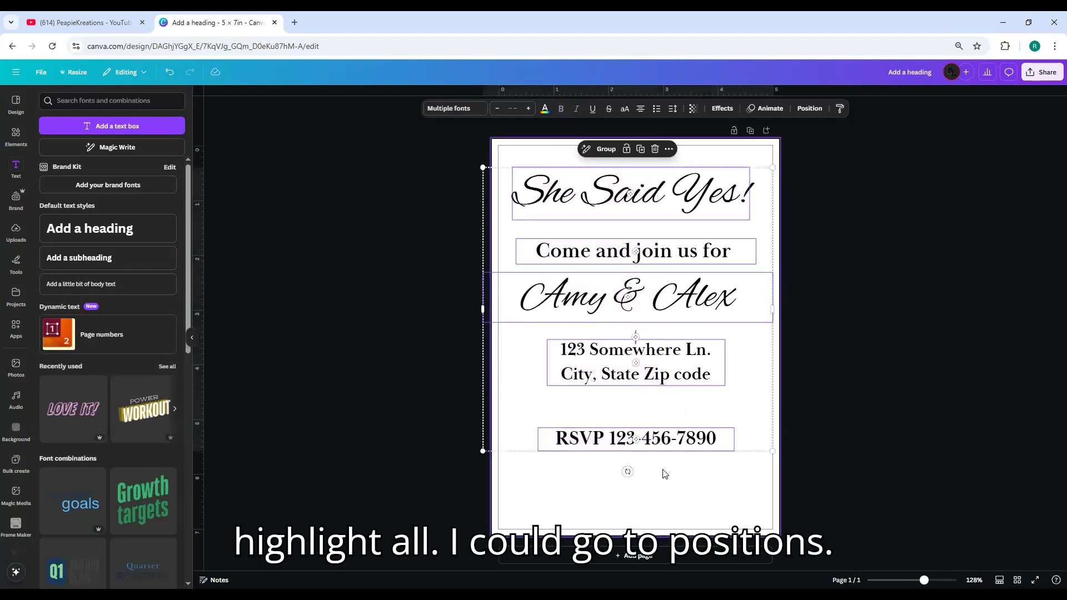
pyautogui.click(807, 110)
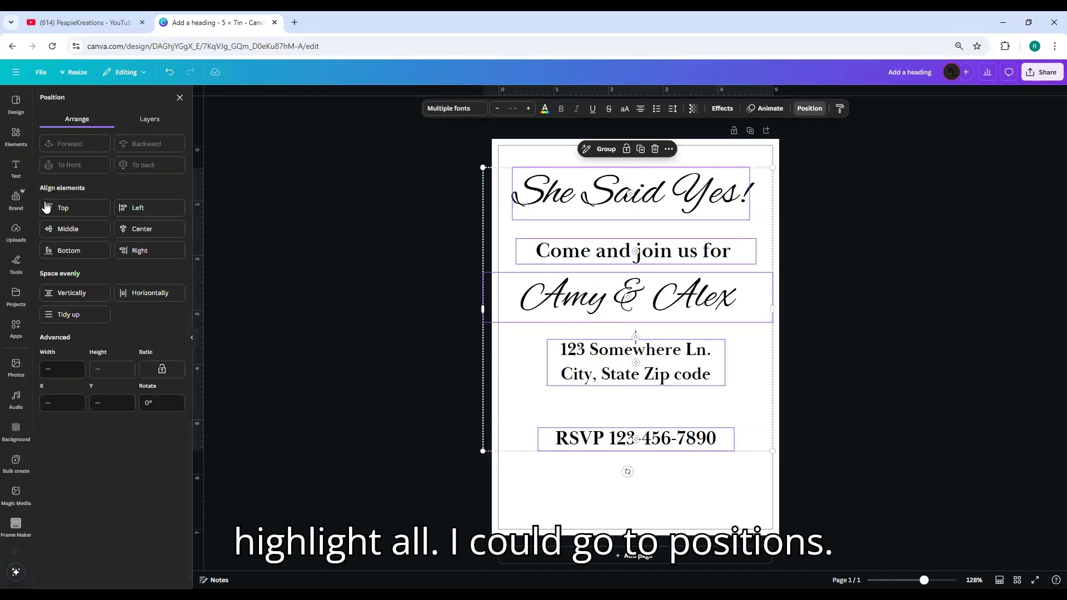
pyautogui.click(70, 315)
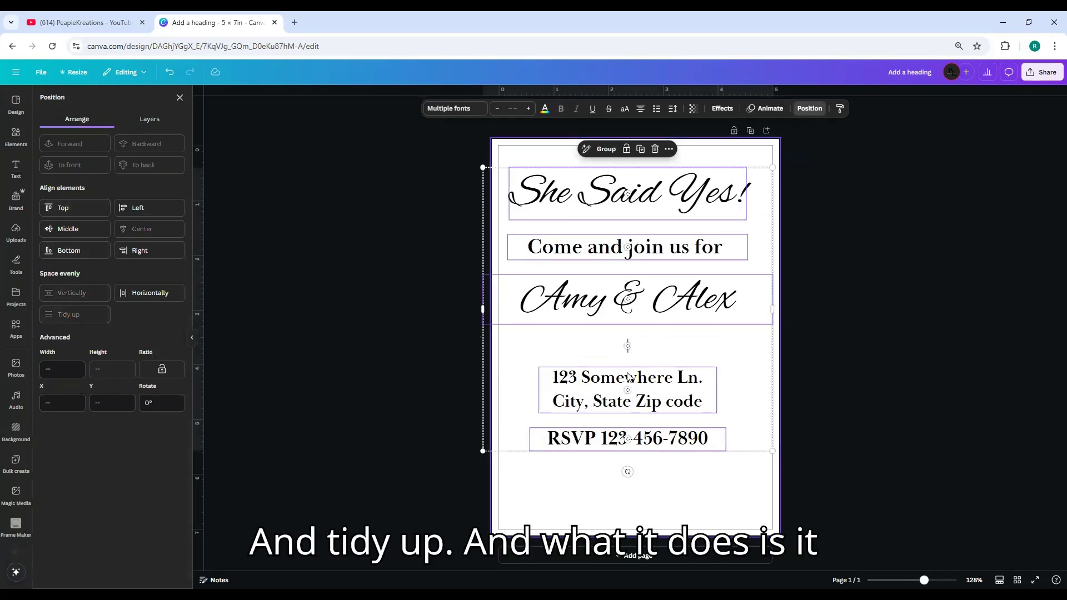
pyautogui.click(590, 494)
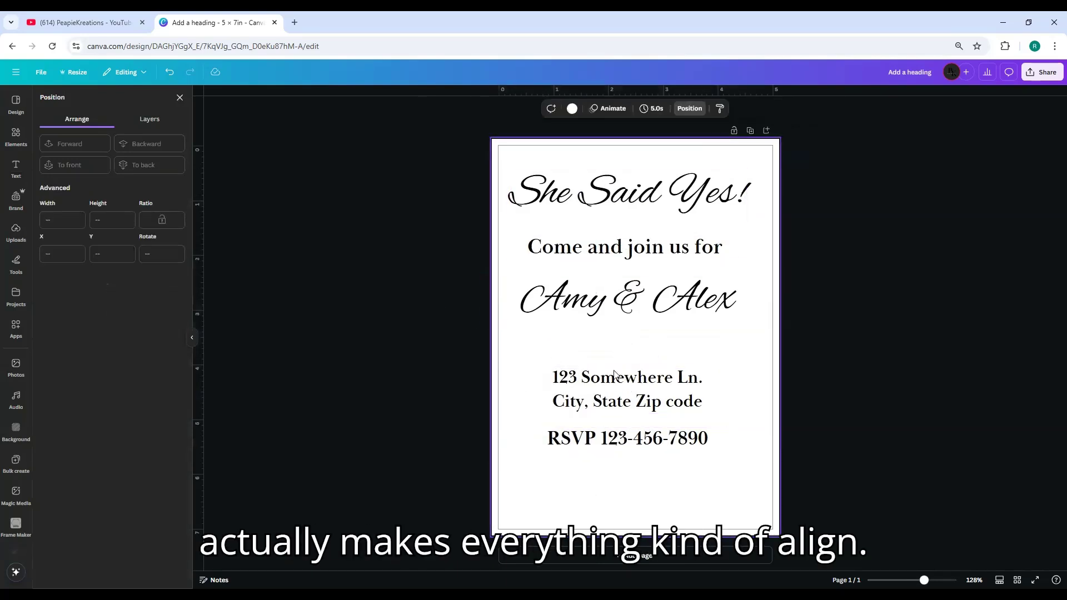
# Move the address block up beneath the couple's names, raise the RSVP line below it, and nudge the names down slightly
pyautogui.moveTo(647, 402); pyautogui.dragTo(658, 365)
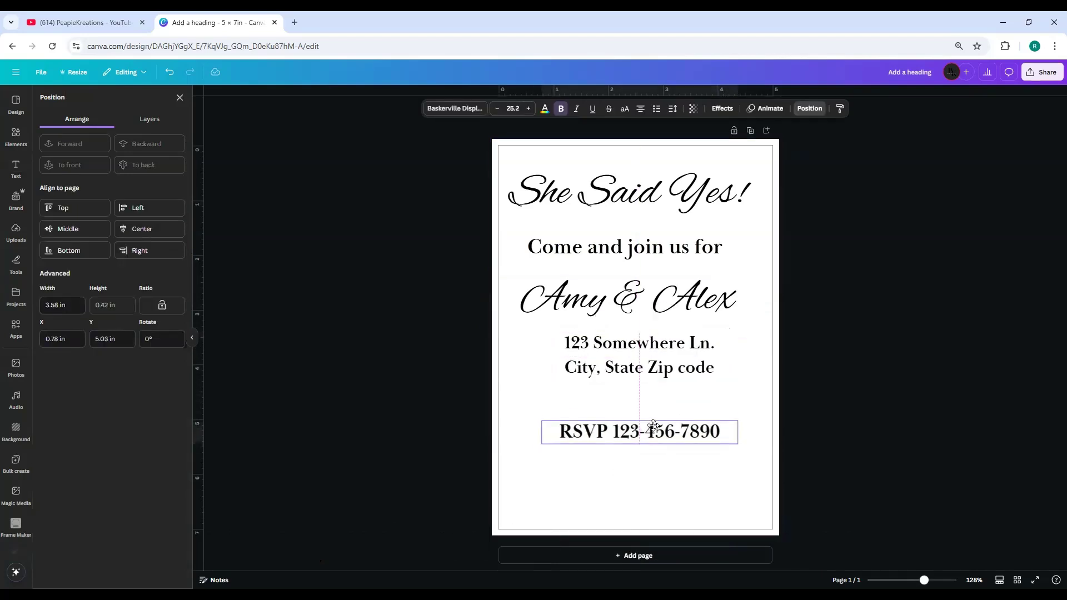
pyautogui.moveTo(611, 439); pyautogui.dragTo(611, 414)
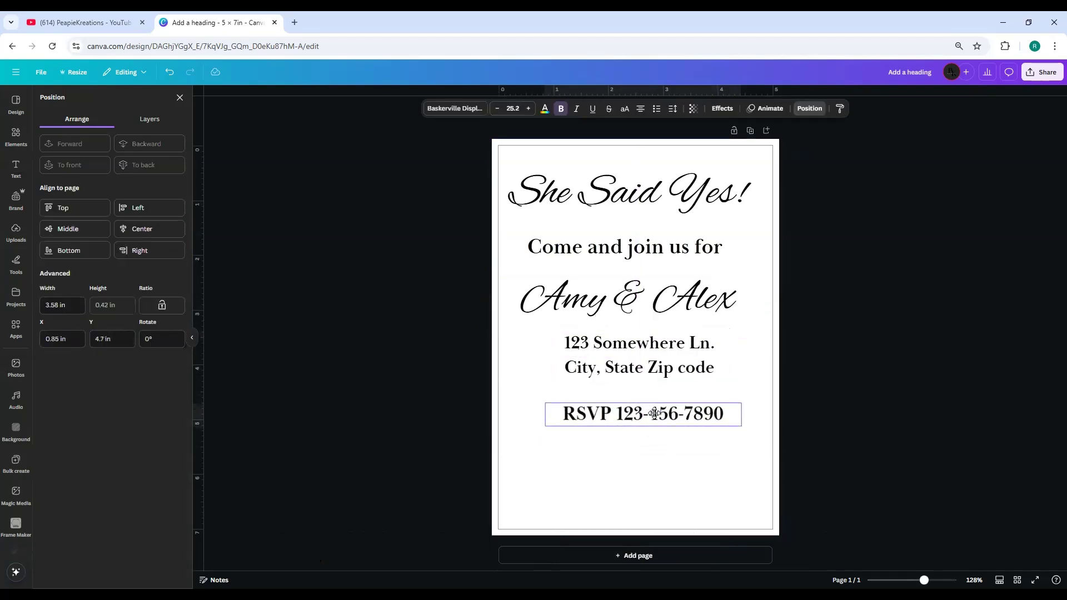
pyautogui.click(633, 308)
pyautogui.moveTo(633, 309); pyautogui.dragTo(633, 313)
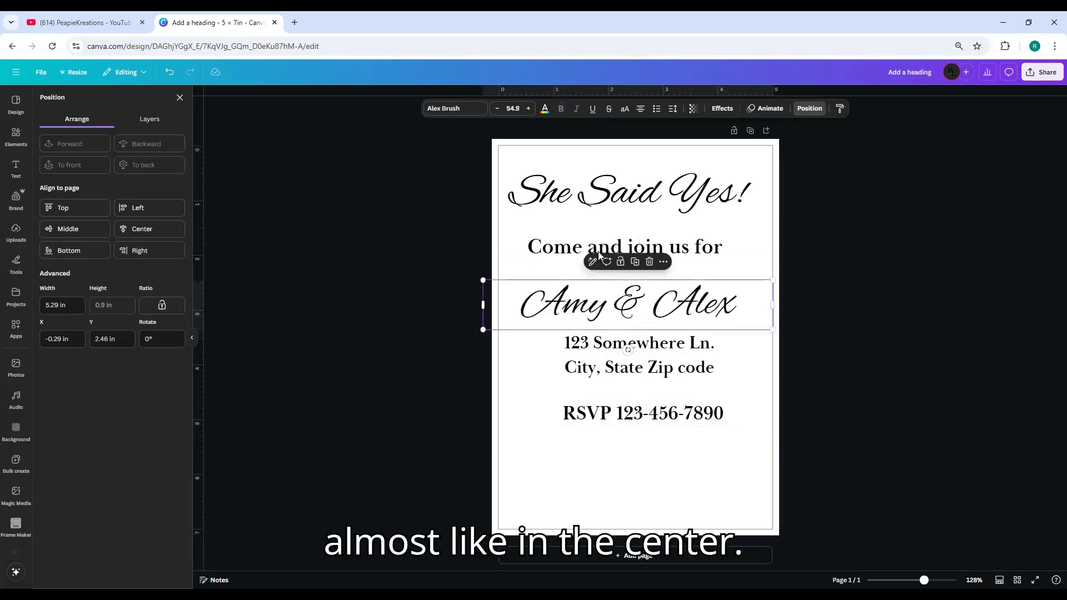
# Shift "Come and join us for" and "She Said Yes!" slightly down and rightward, and narrow the "Come and join us for" box to 4 in
pyautogui.moveTo(599, 255); pyautogui.dragTo(623, 264)
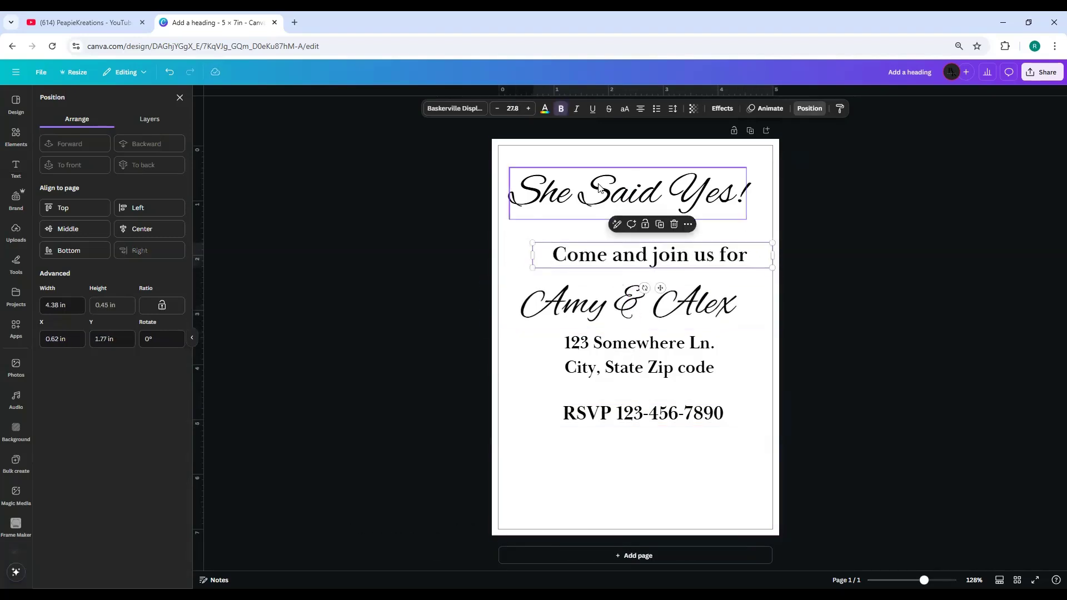
pyautogui.moveTo(598, 189); pyautogui.dragTo(605, 192)
pyautogui.moveTo(658, 259); pyautogui.dragTo(649, 255)
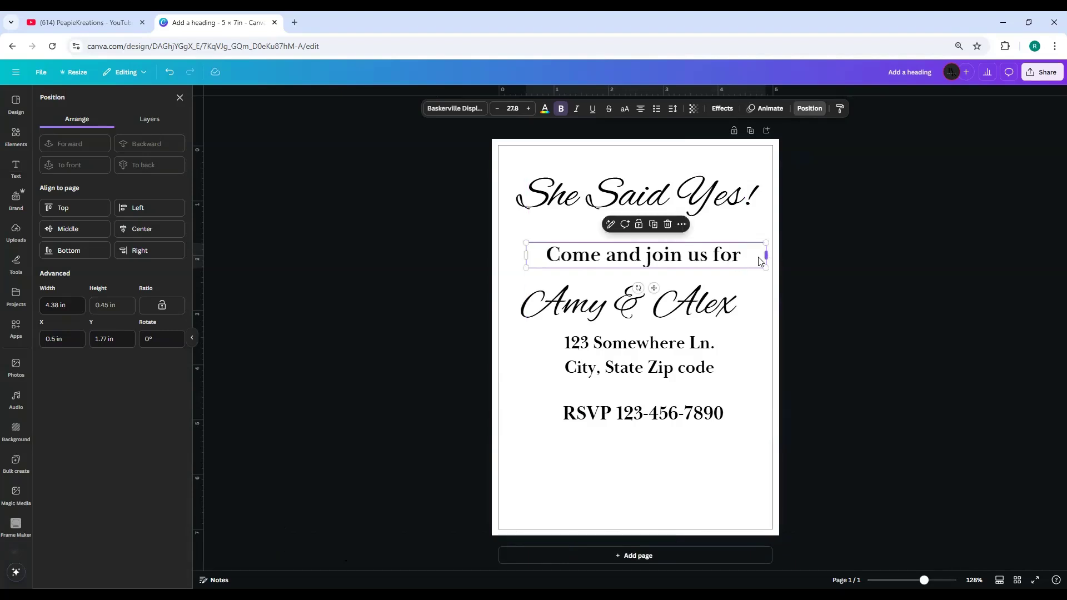
pyautogui.moveTo(766, 256); pyautogui.dragTo(746, 256)
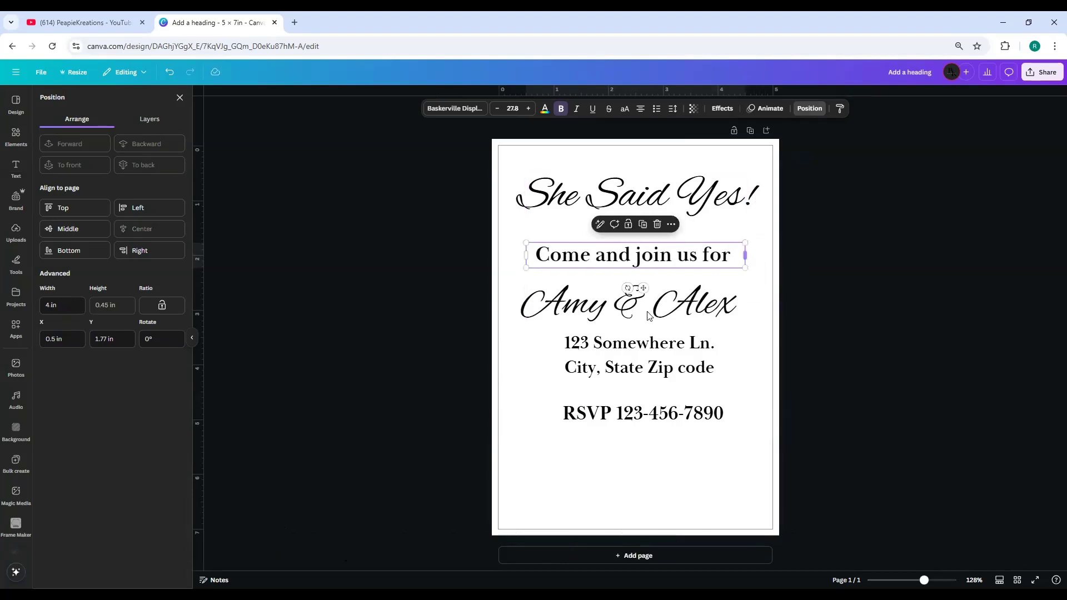
# Narrow and centre the couple's names box, and adjust the spacing by nudging the address down and "Come and join us for" up
pyautogui.click(648, 316)
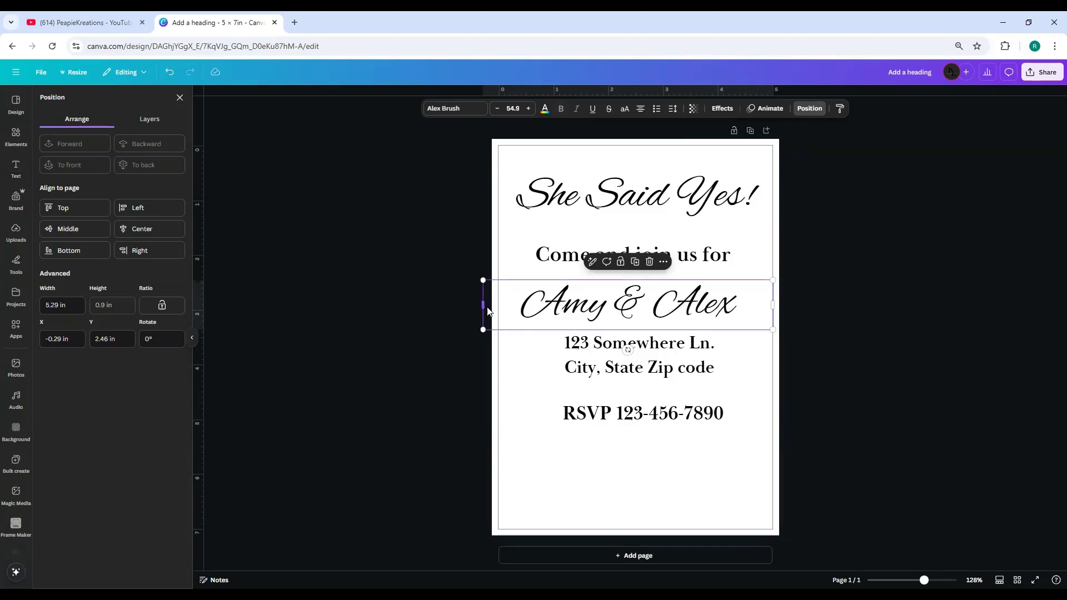
pyautogui.moveTo(488, 311); pyautogui.dragTo(517, 312)
pyautogui.moveTo(655, 310); pyautogui.dragTo(649, 307)
pyautogui.moveTo(650, 357); pyautogui.dragTo(651, 362)
pyautogui.click(638, 503)
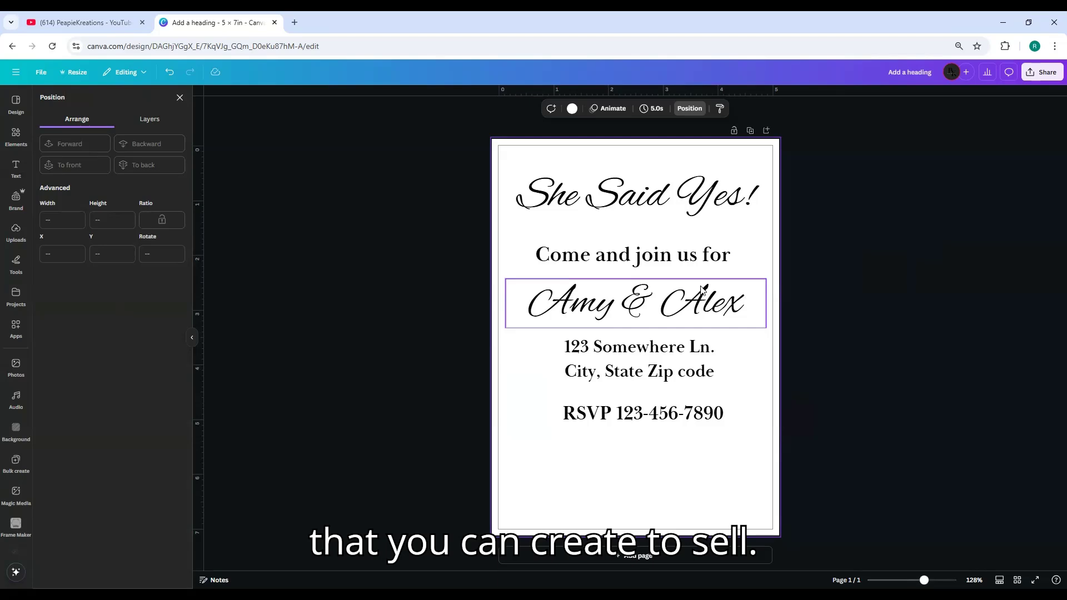
pyautogui.moveTo(700, 258); pyautogui.dragTo(700, 254)
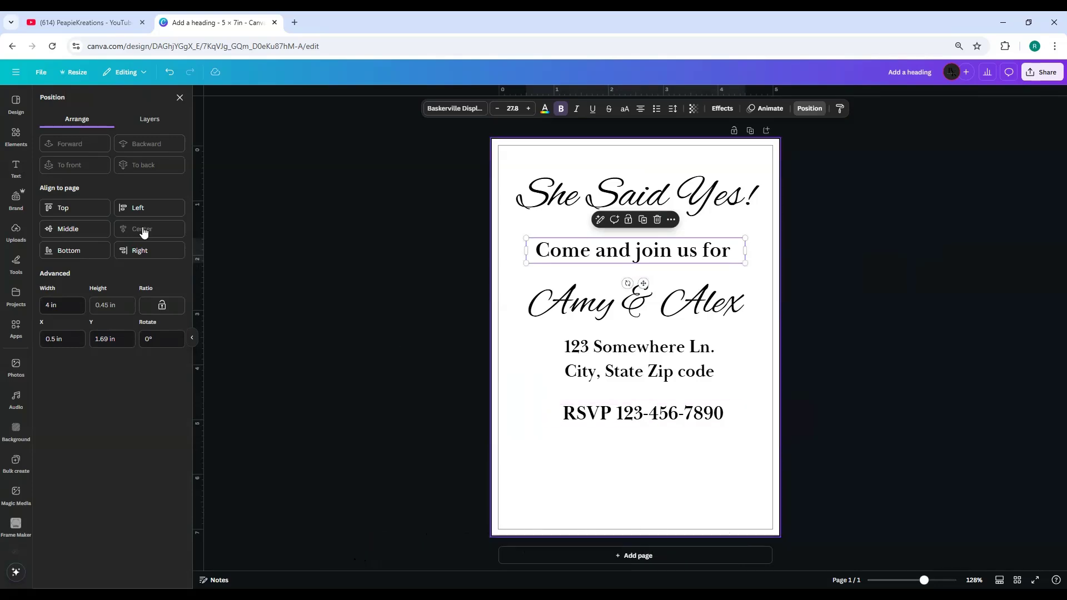
# Open the elements library ready for a new search
pyautogui.click(15, 135)
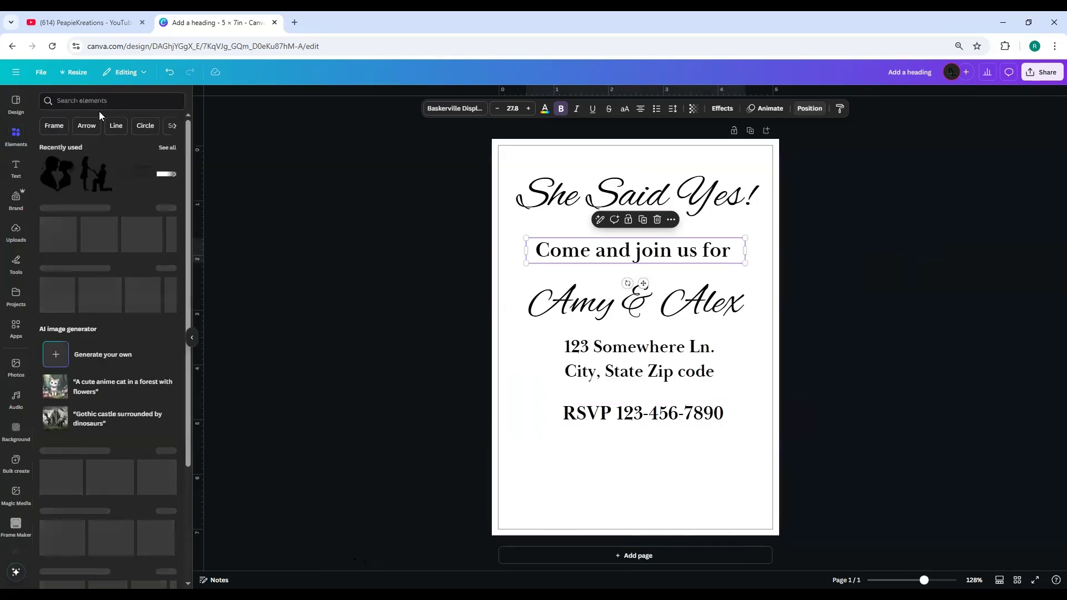
pyautogui.click(139, 100)
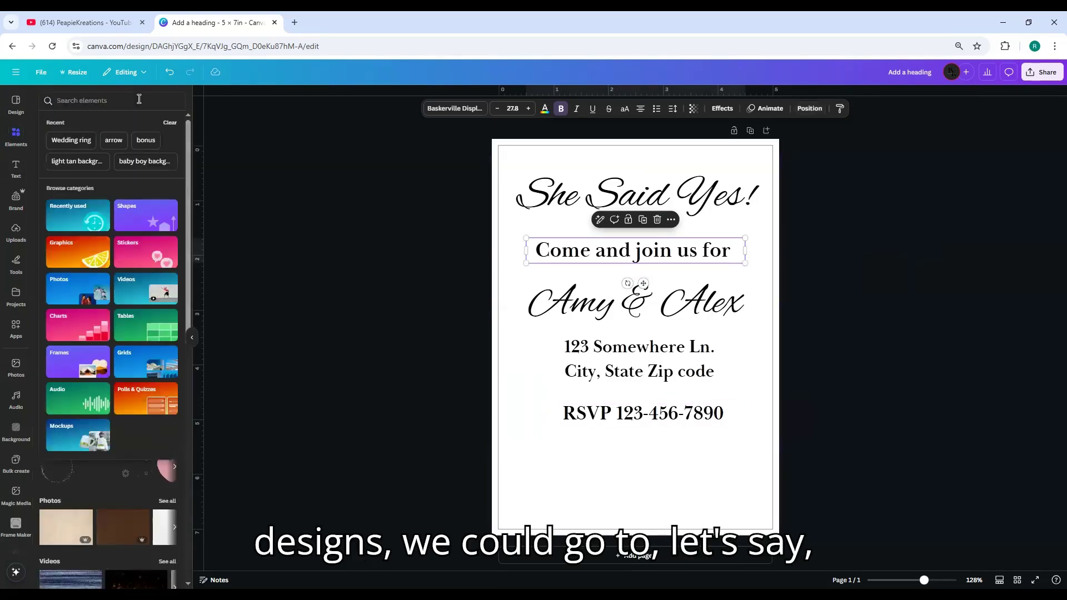
pyautogui.write('WE')
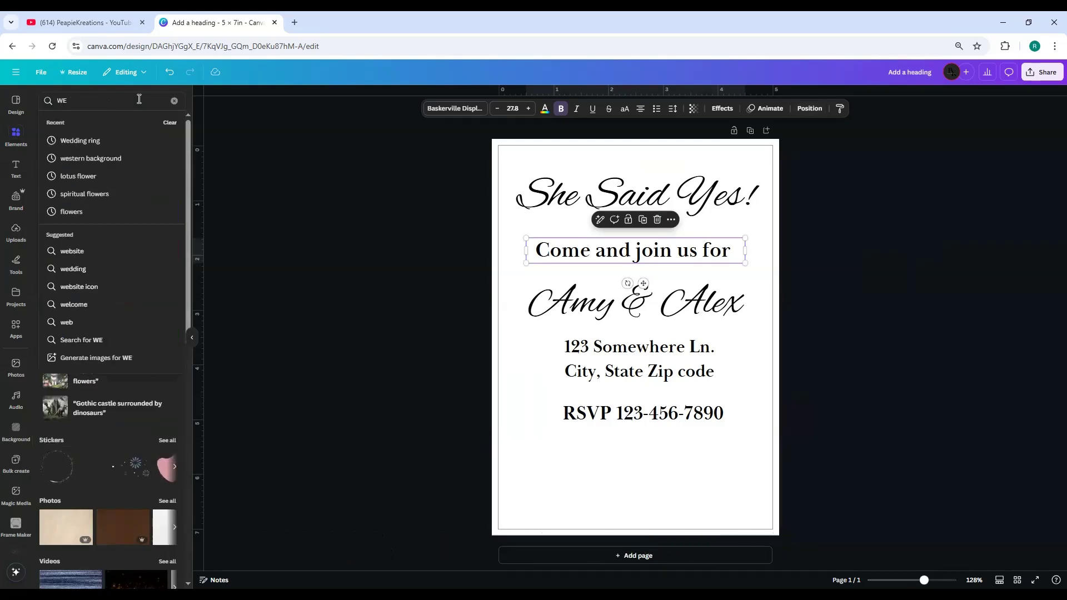
pyautogui.write('DD')
pyautogui.press('BackSpace')
pyautogui.press('BackSpace')
pyautogui.press('BackSpace')
pyautogui.press('BackSpace')
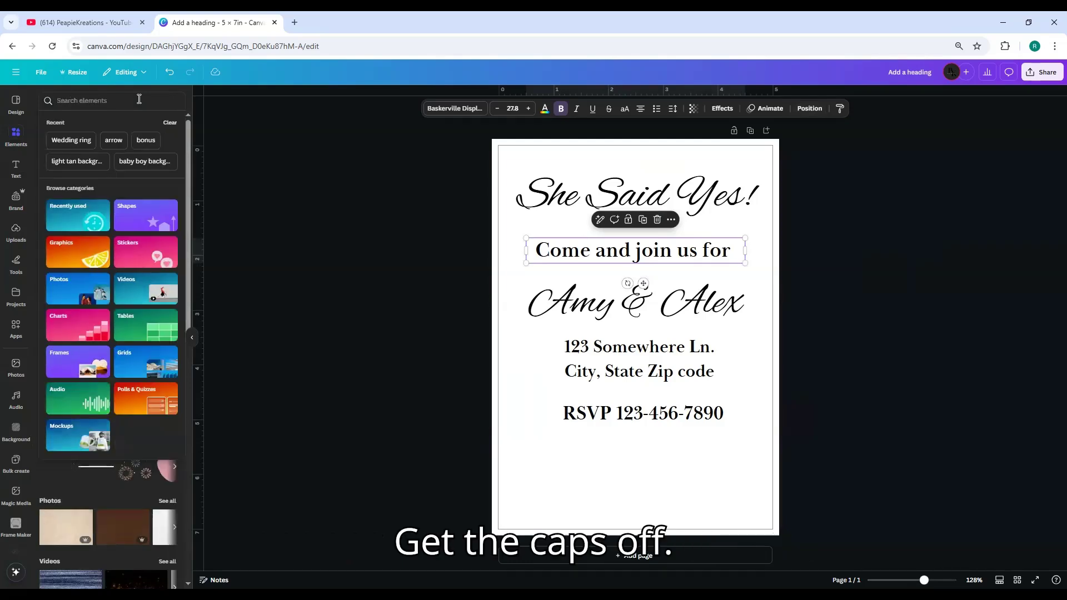
# Search the elements library for "wedding ring", restrict the results to free items, and list all matching graphics
pyautogui.write('wedding')
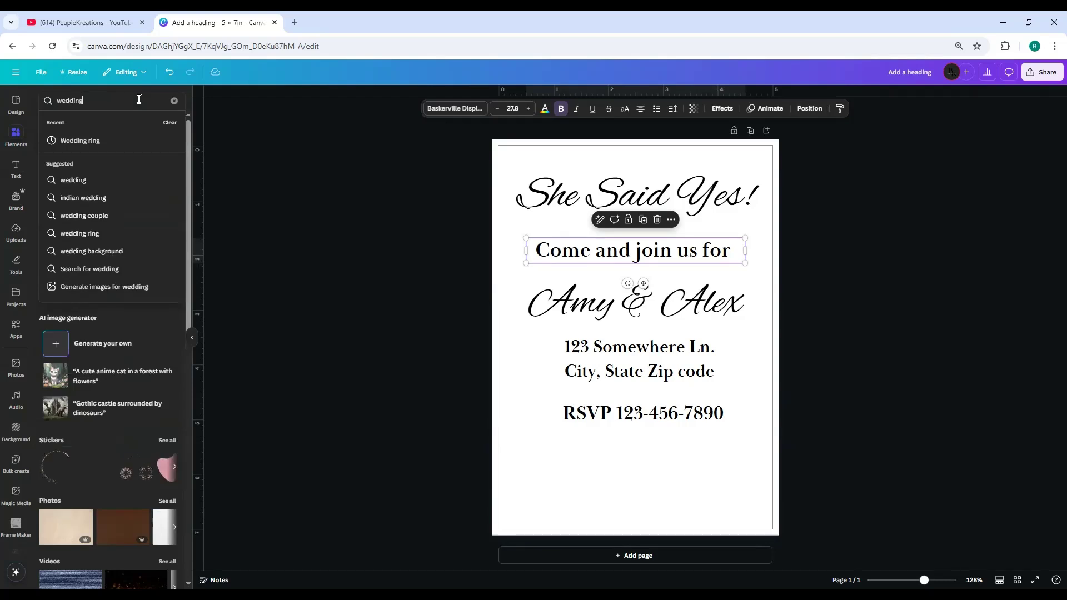
pyautogui.write(' ring')
pyautogui.press('Return')
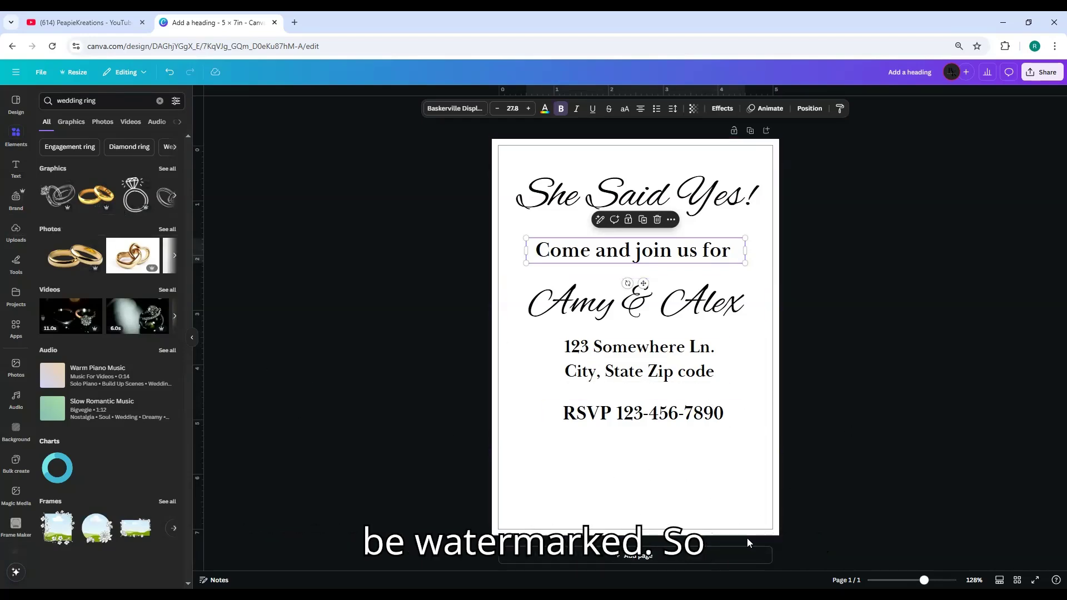
pyautogui.click(176, 102)
pyautogui.click(51, 305)
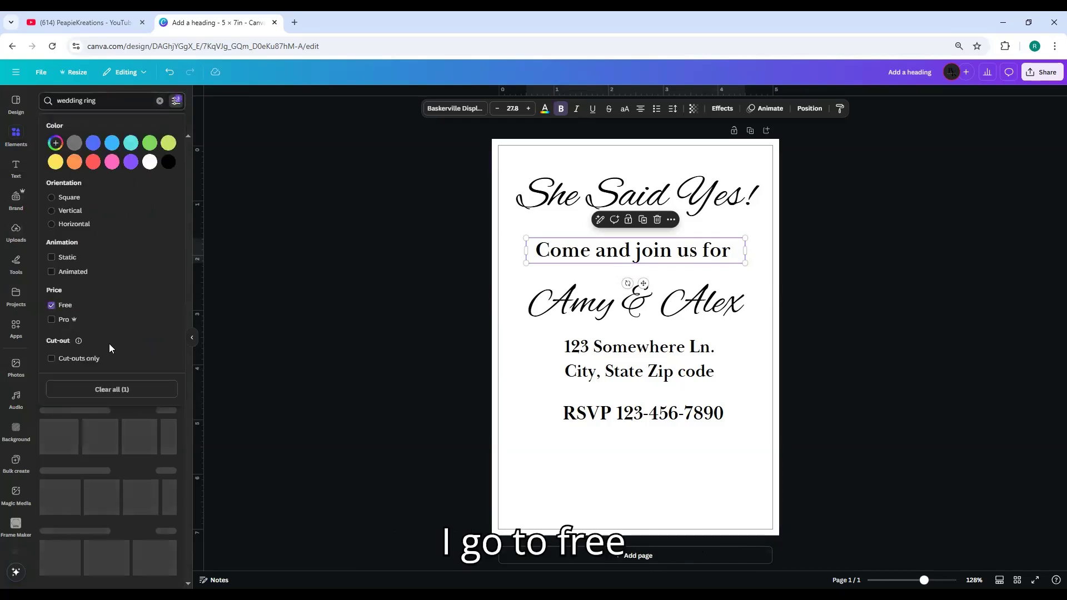
pyautogui.click(163, 452)
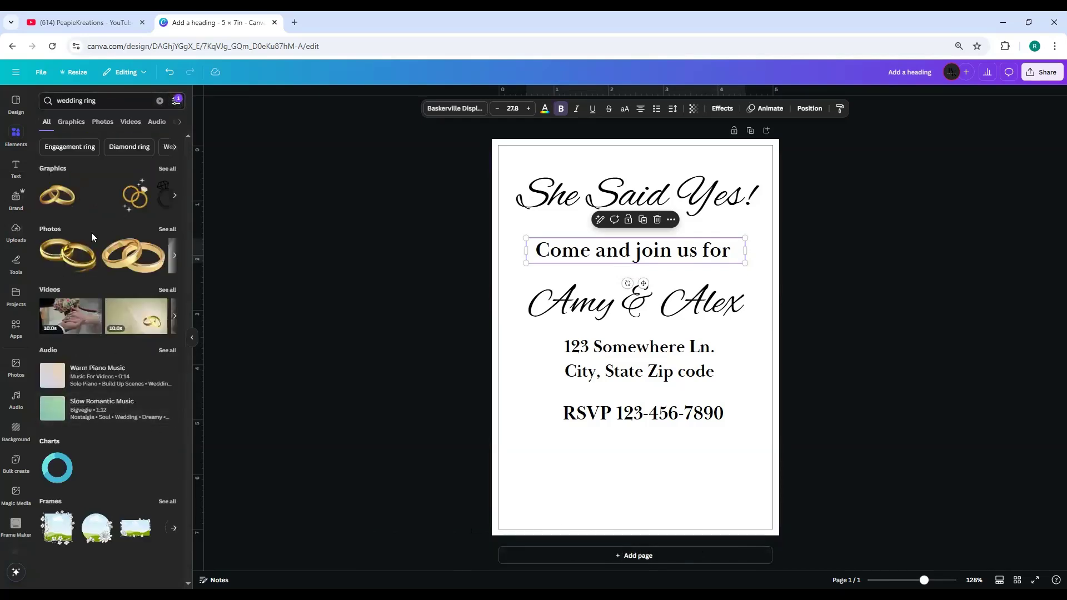
pyautogui.click(167, 169)
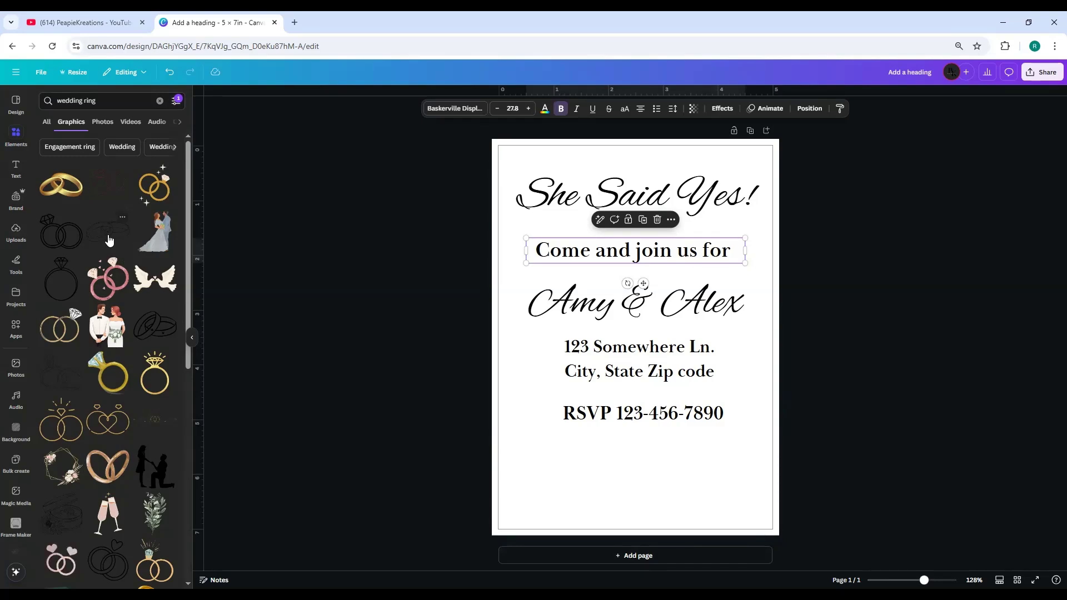
# Add the thin line-art graphic of two interlocking wedding bands and place it centred below the RSVP line
pyautogui.click(109, 240)
pyautogui.moveTo(641, 337); pyautogui.dragTo(651, 478)
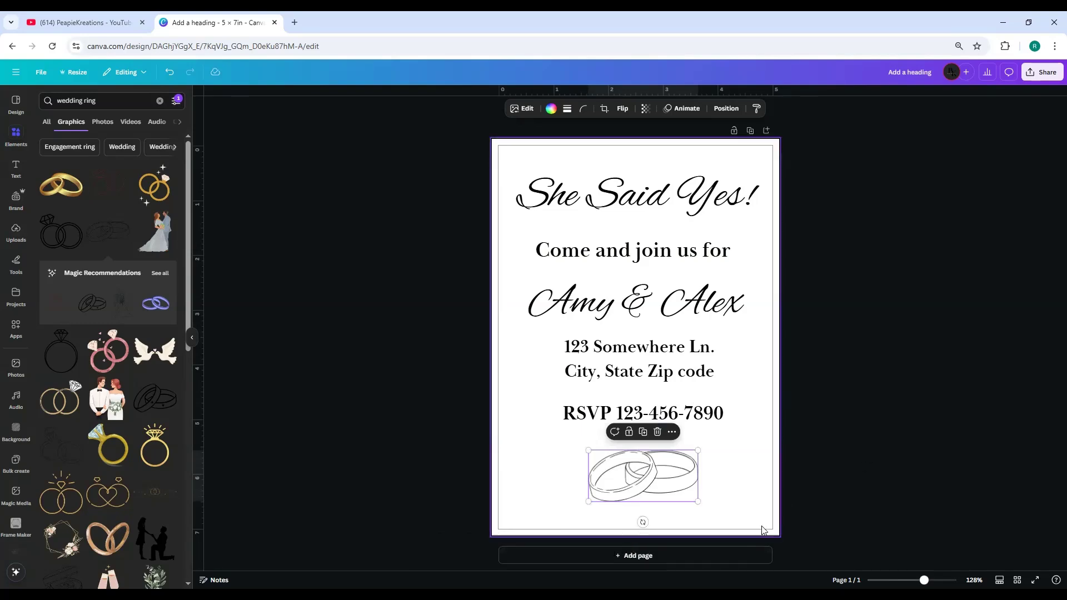
pyautogui.click(868, 497)
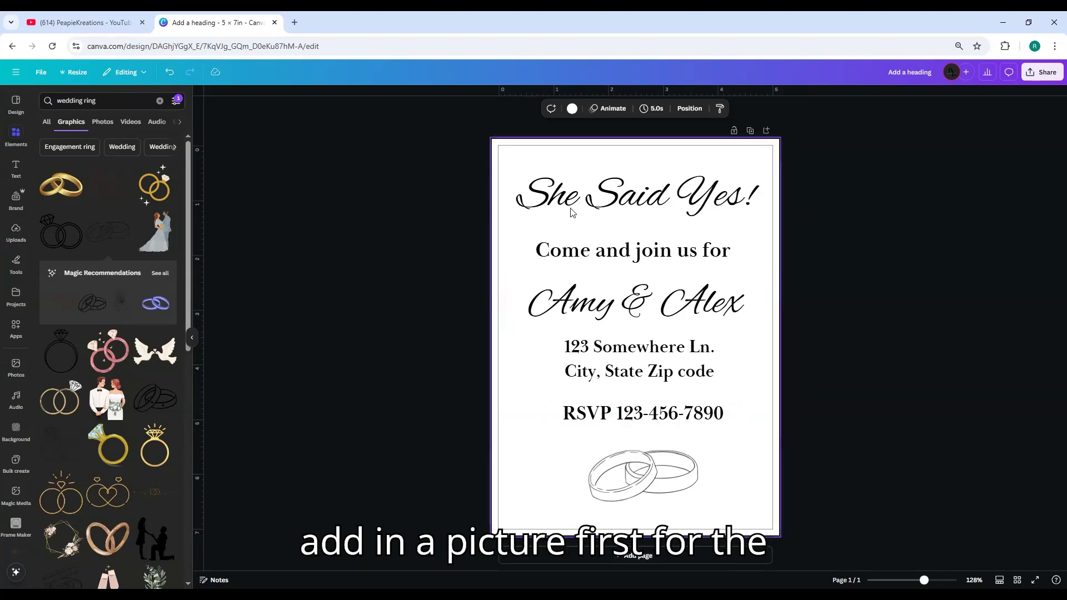
# Browse the free wedding ring graphics for another picture suited to the invitation
pyautogui.scroll(-5, 81, 390)
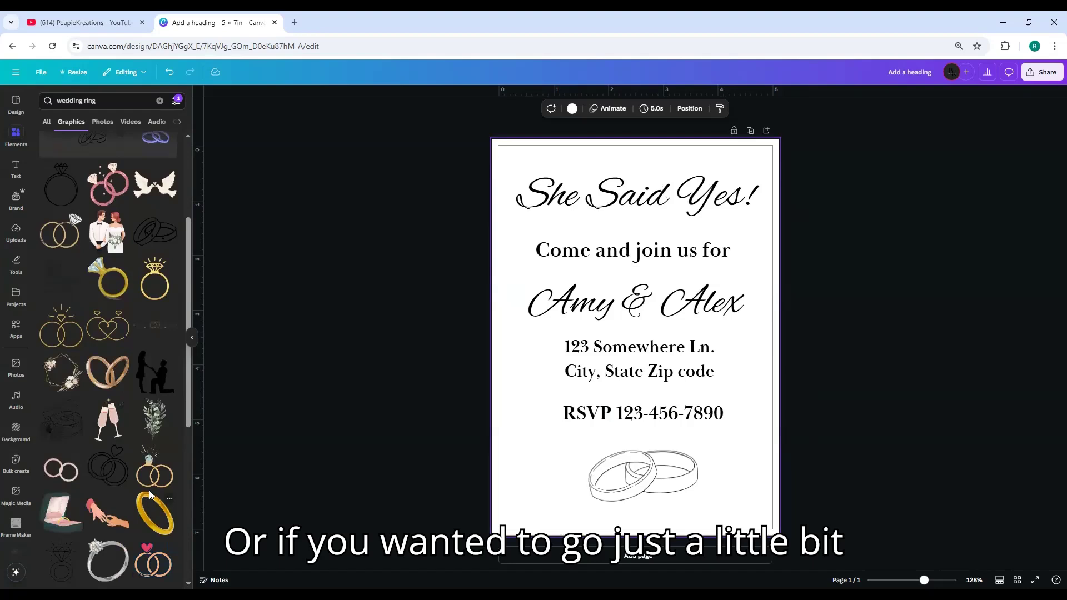
pyautogui.scroll(-5, 150, 527)
pyautogui.scroll(-5, 150, 495)
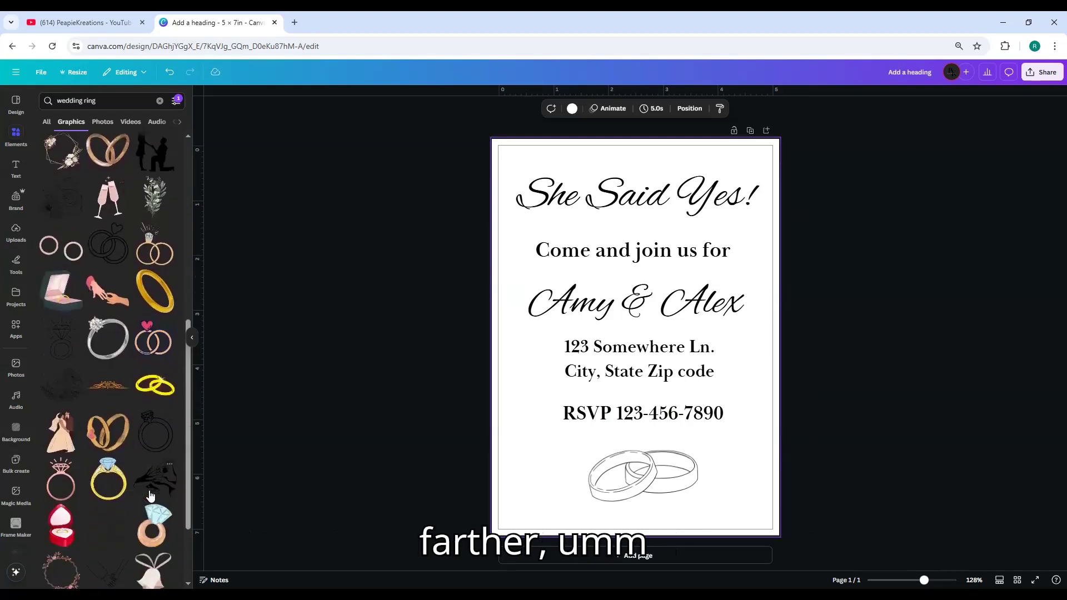
pyautogui.scroll(-5, 149, 495)
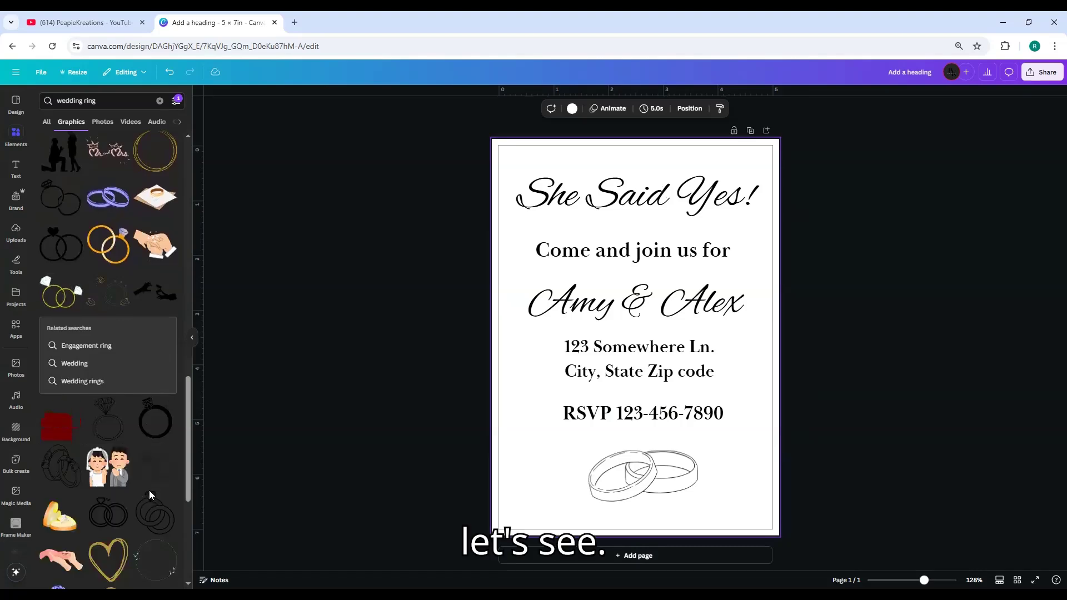
pyautogui.scroll(-5, 149, 490)
pyautogui.scroll(5, 149, 490)
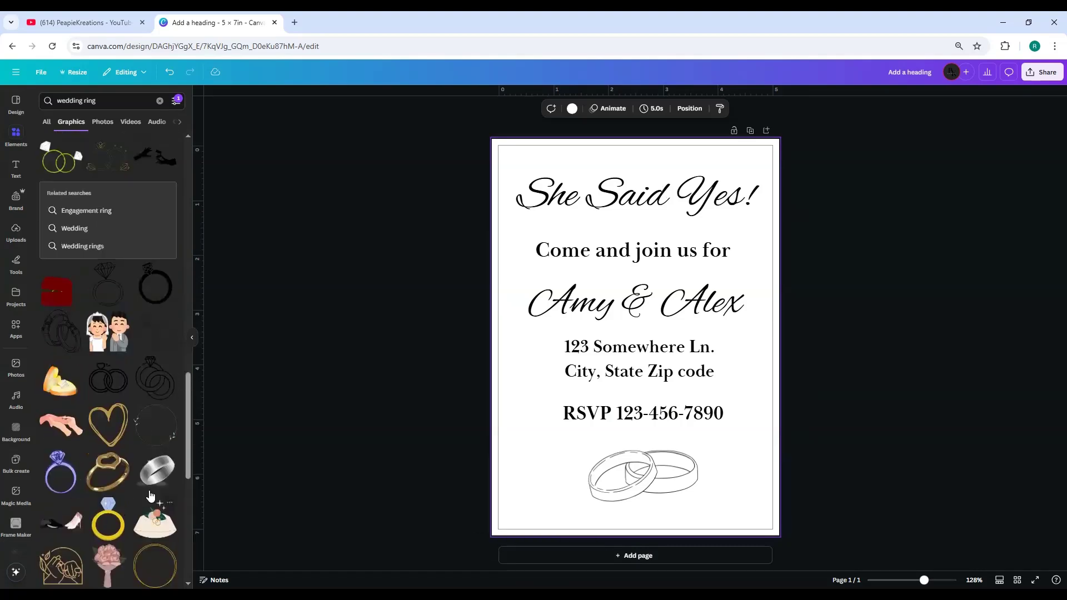
pyautogui.scroll(3, 149, 493)
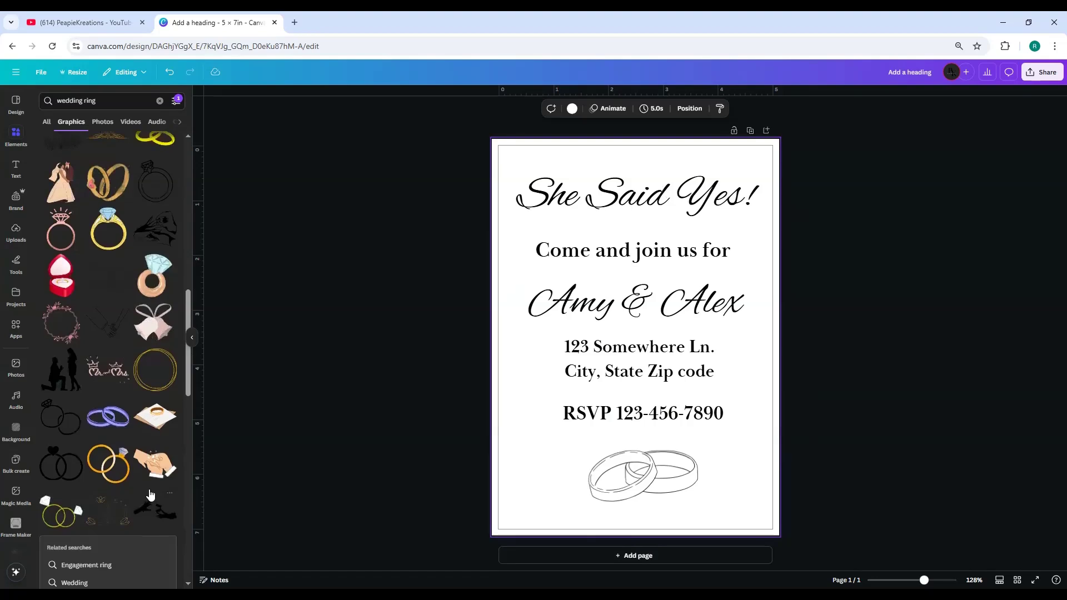
pyautogui.scroll(5, 149, 493)
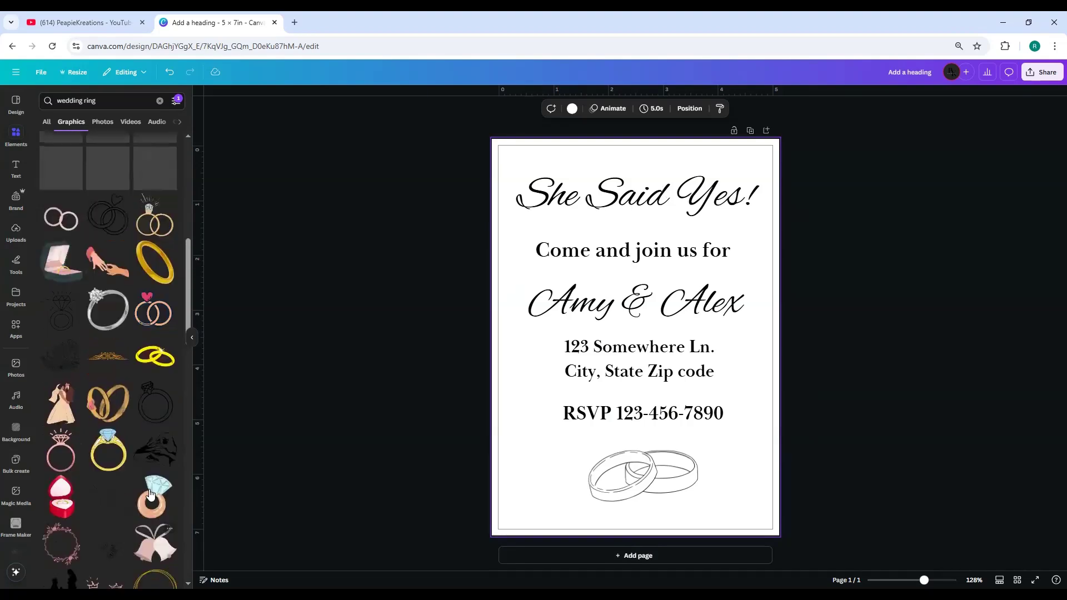
pyautogui.scroll(5, 149, 493)
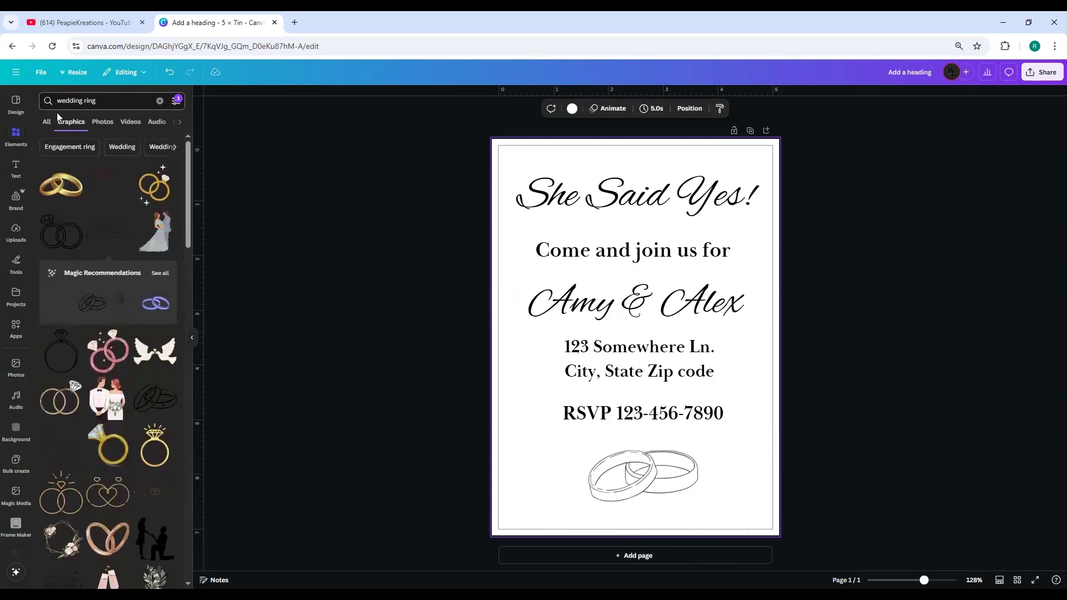
# Add the recently used black couple silhouette, enlarge it to about 3.66 × 3.83 in, and place it over the text lines
pyautogui.click(19, 135)
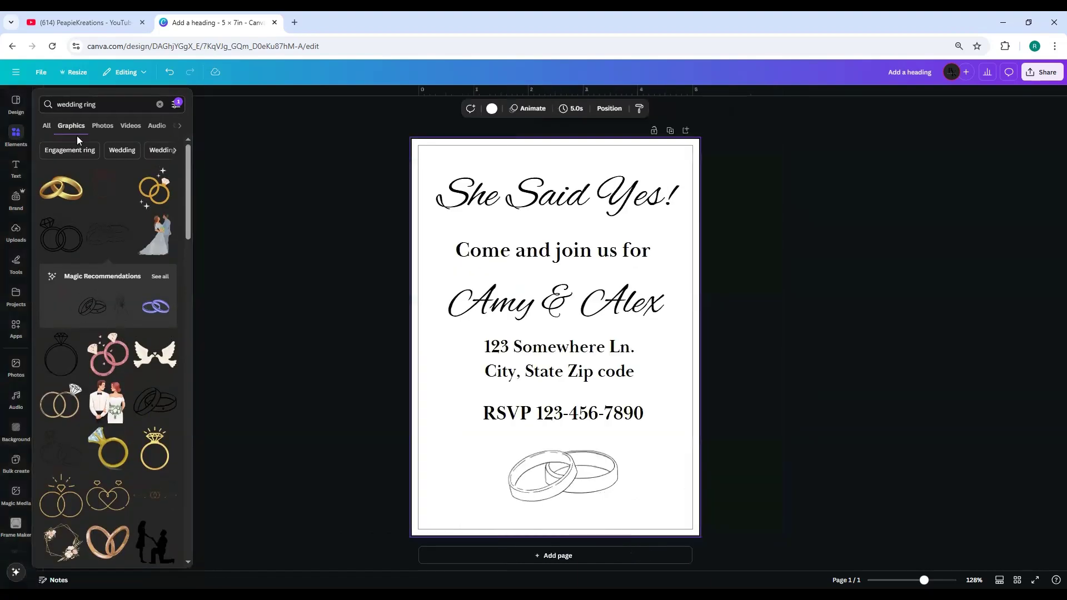
pyautogui.click(161, 105)
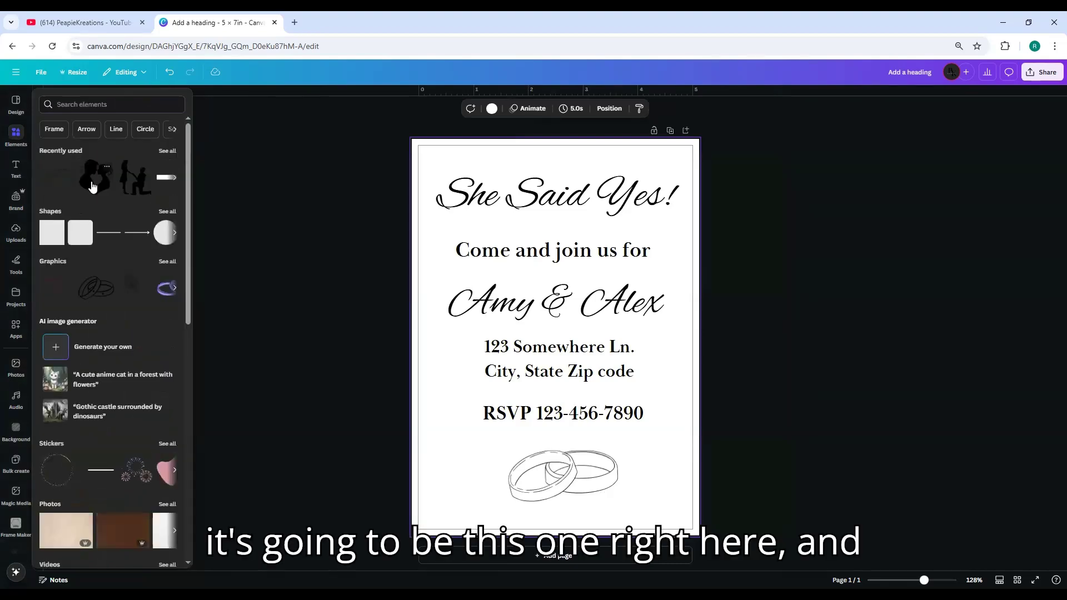
pyautogui.click(92, 186)
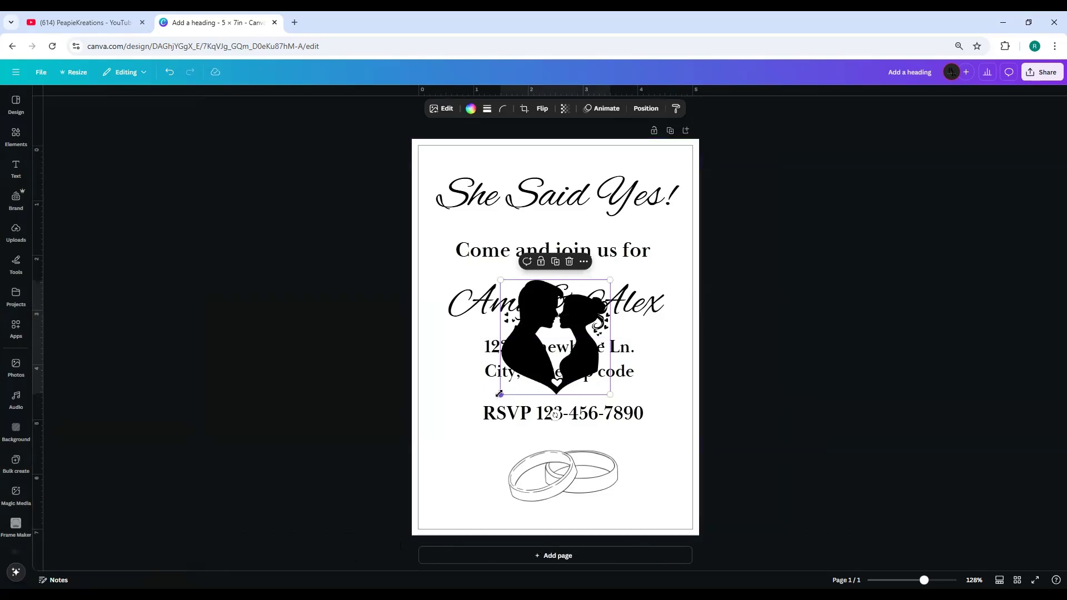
pyautogui.moveTo(500, 394); pyautogui.dragTo(410, 490)
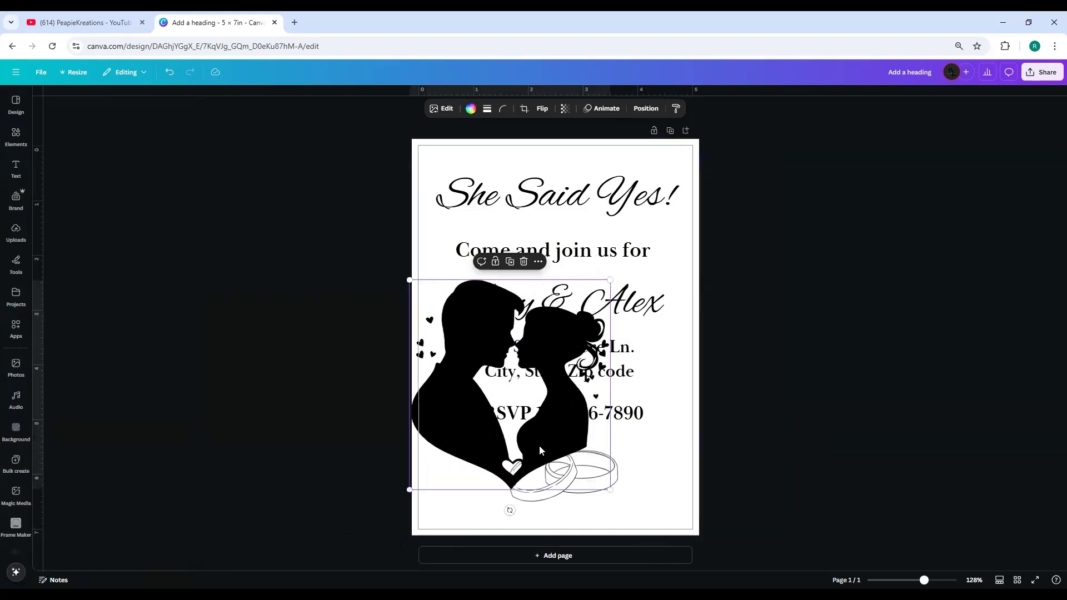
pyautogui.moveTo(540, 451); pyautogui.dragTo(590, 369)
# Flip the couple silhouette horizontally, set its transparency to 35, and centre it on the page slightly higher
pyautogui.click(543, 109)
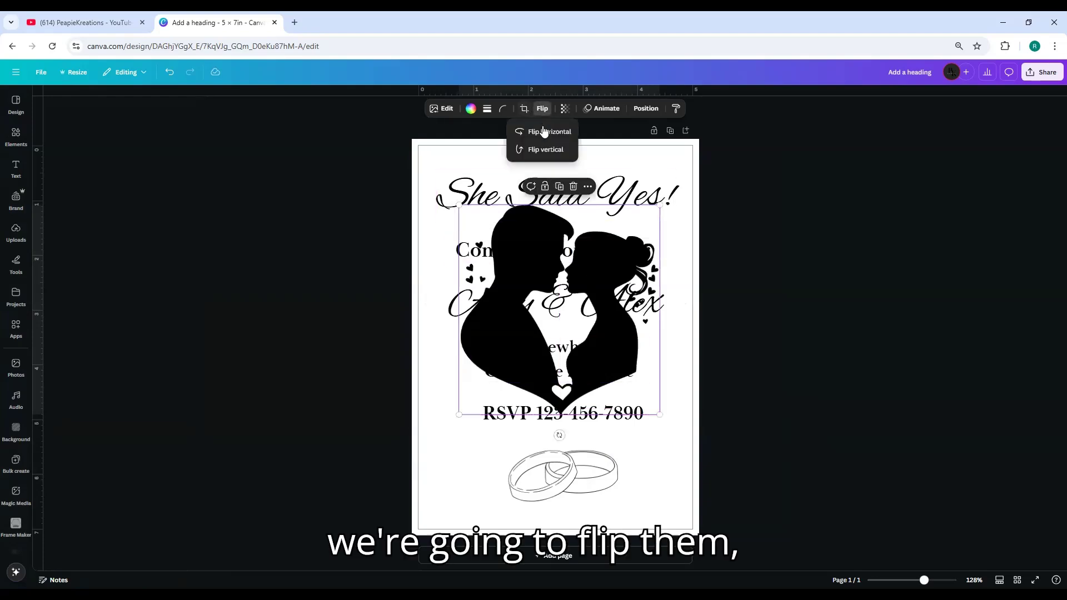
pyautogui.click(545, 131)
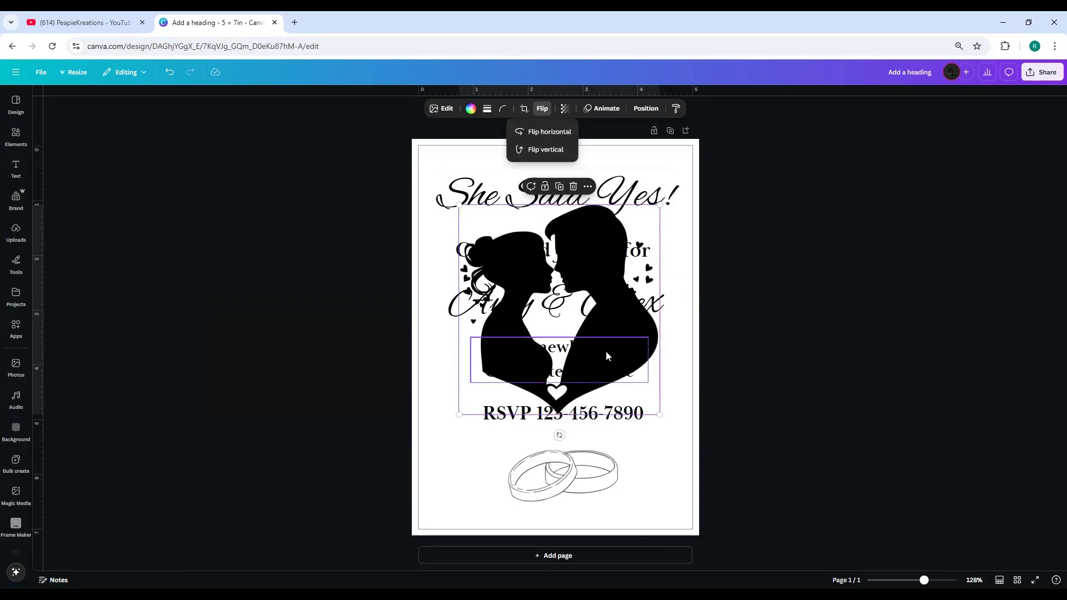
pyautogui.click(564, 109)
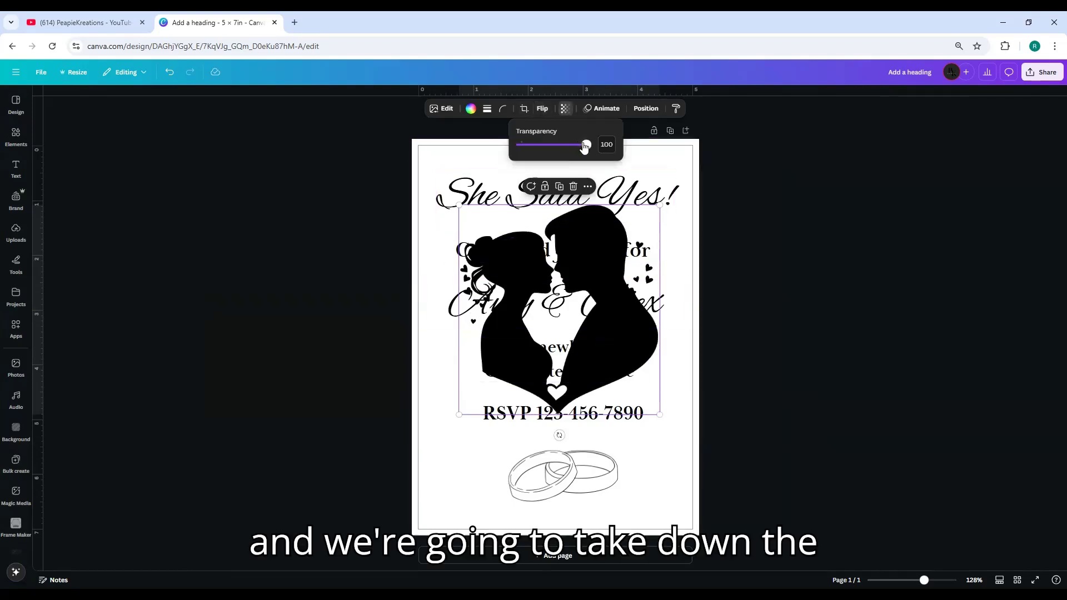
pyautogui.moveTo(586, 146); pyautogui.dragTo(543, 148)
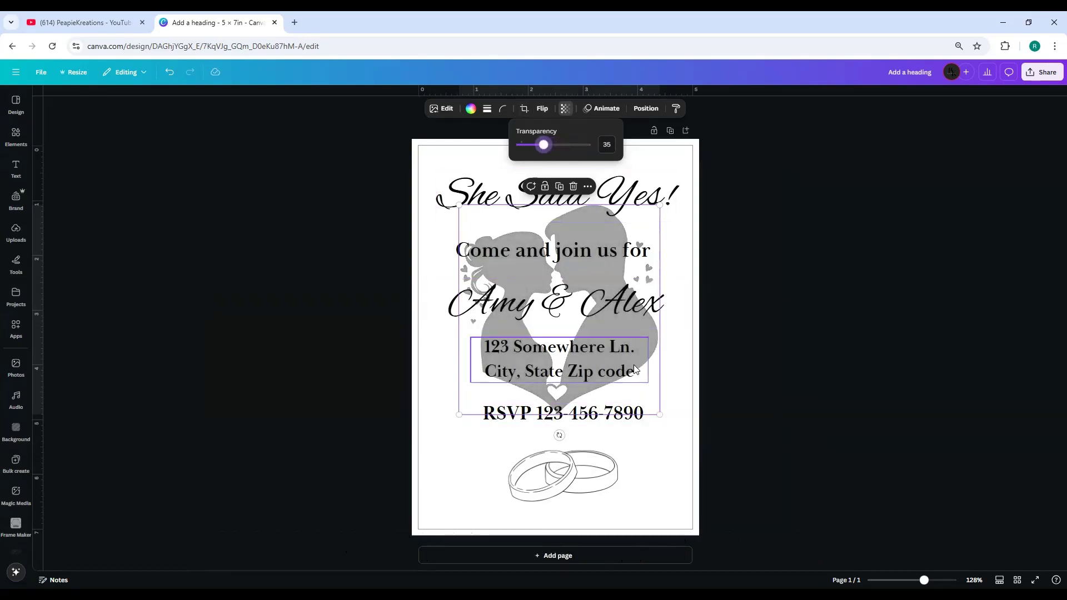
pyautogui.moveTo(652, 398); pyautogui.dragTo(645, 388)
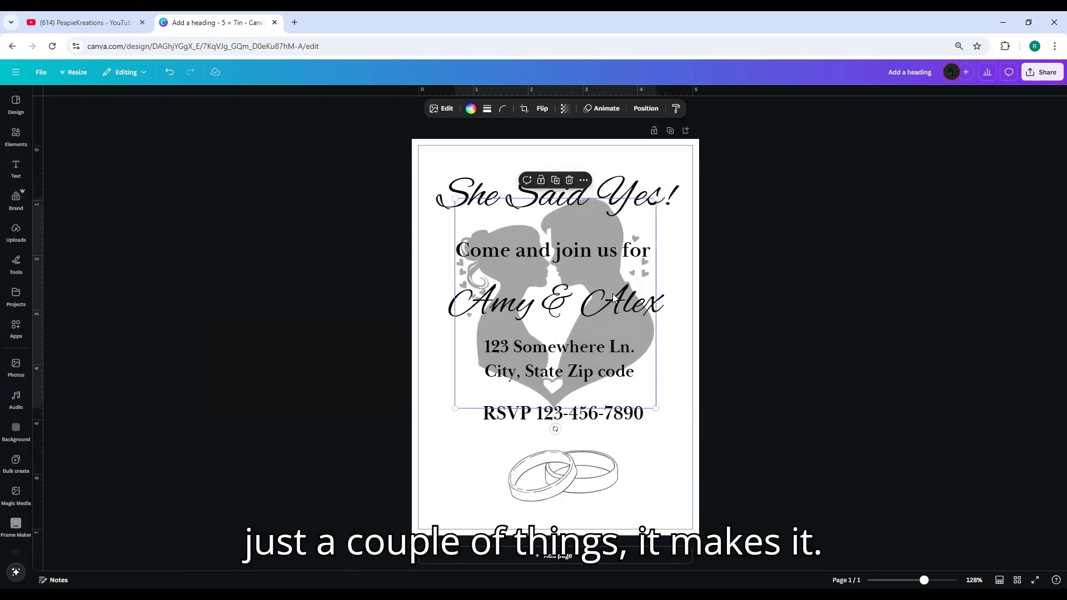
# Move the couple silhouette's layer beneath the wedding rings layer and nudge the silhouette slightly down
pyautogui.click(645, 109)
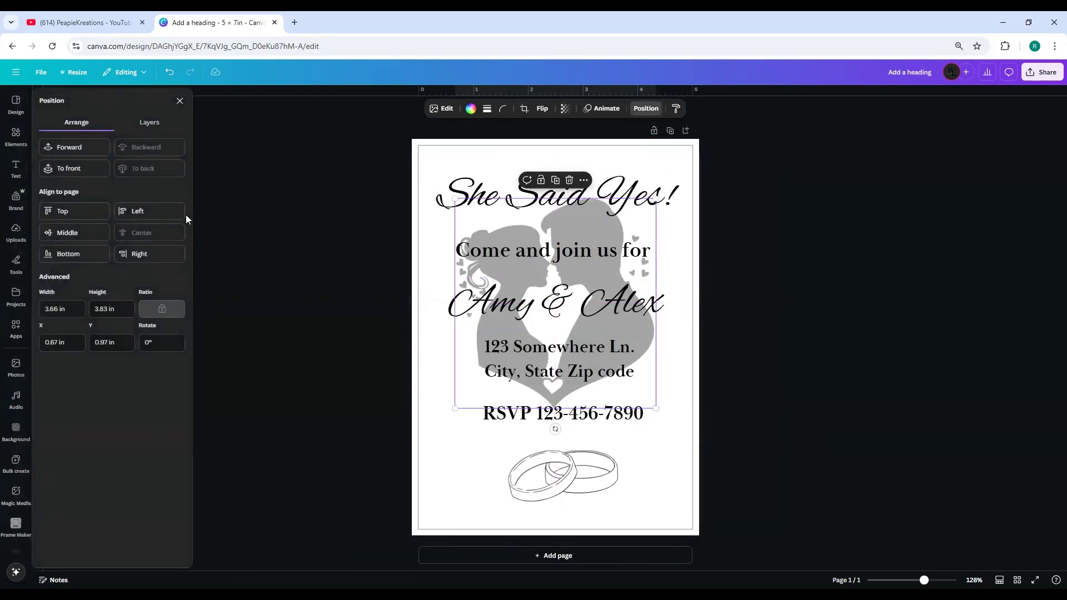
pyautogui.click(148, 123)
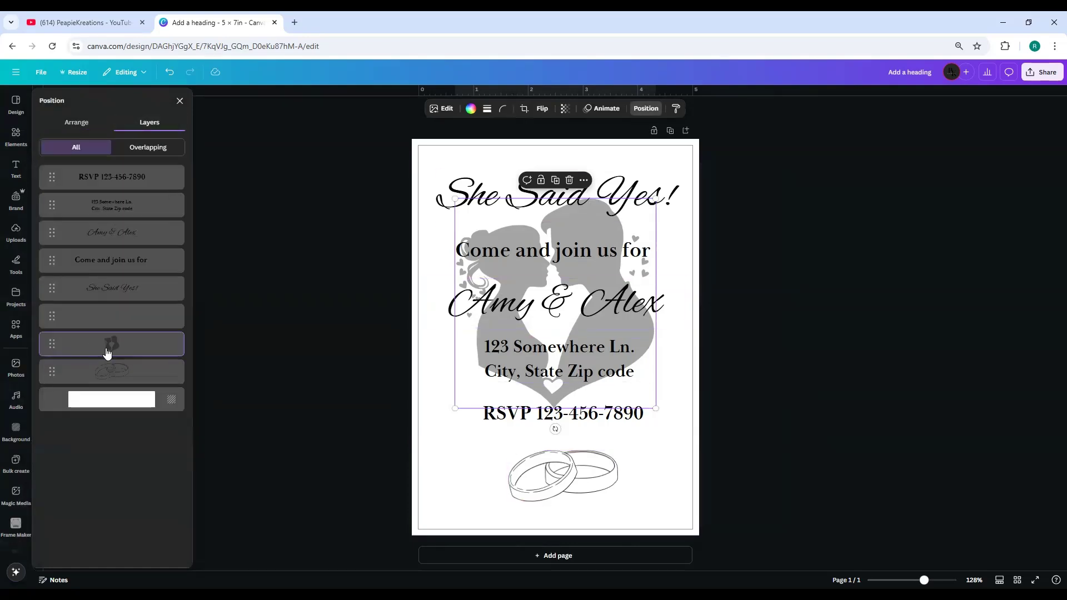
pyautogui.moveTo(110, 354); pyautogui.dragTo(109, 371)
pyautogui.click(662, 489)
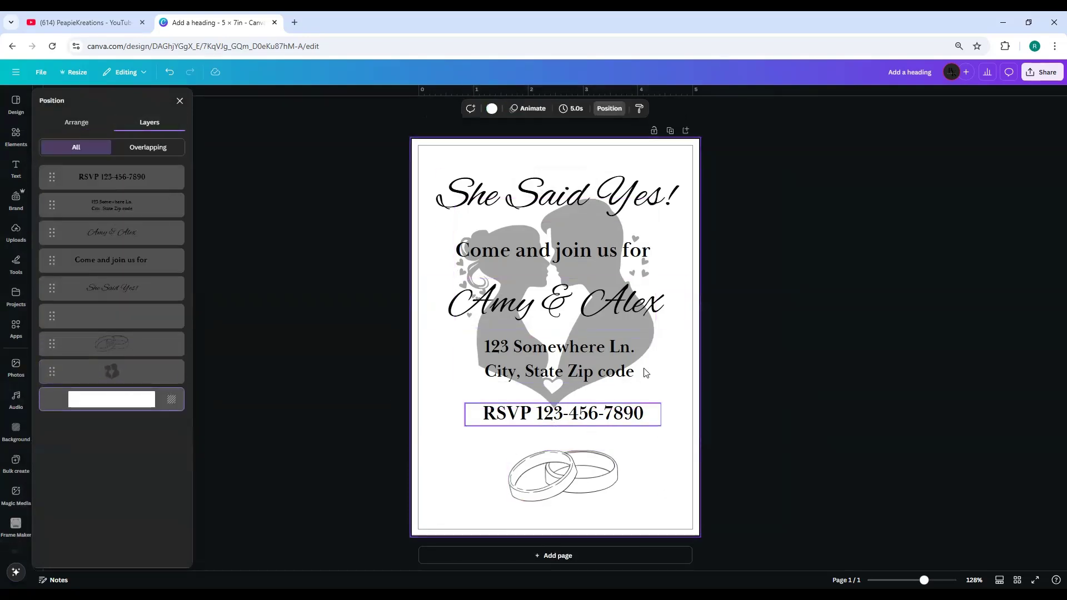
pyautogui.click(645, 403)
pyautogui.click(657, 490)
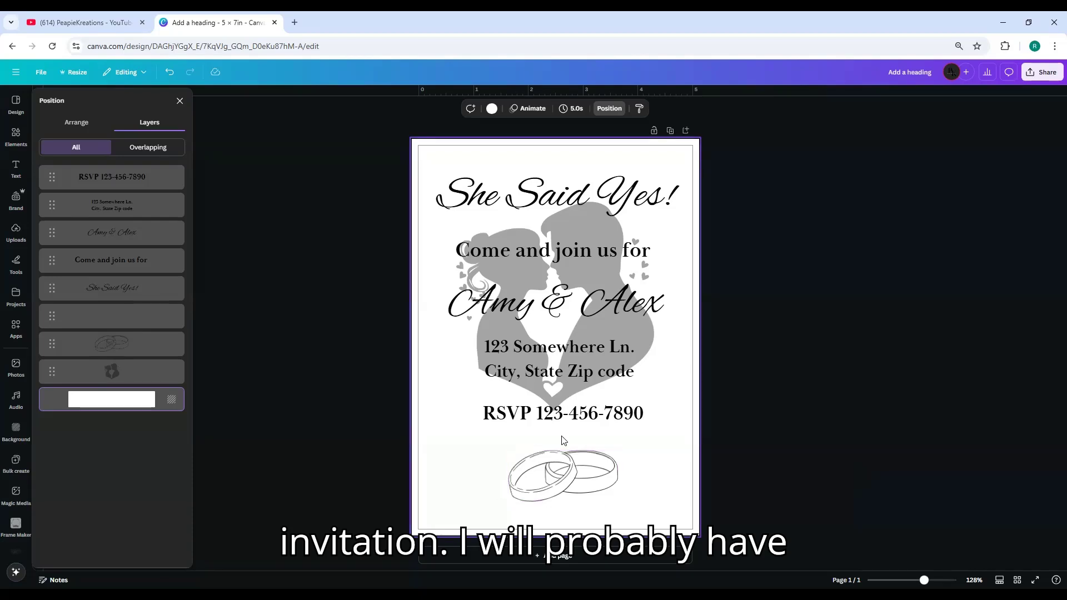
# Nudge the RSVP, address, couple's names and "Come and join us for" lines down slightly, and lower the silhouette behind them
pyautogui.click(563, 414)
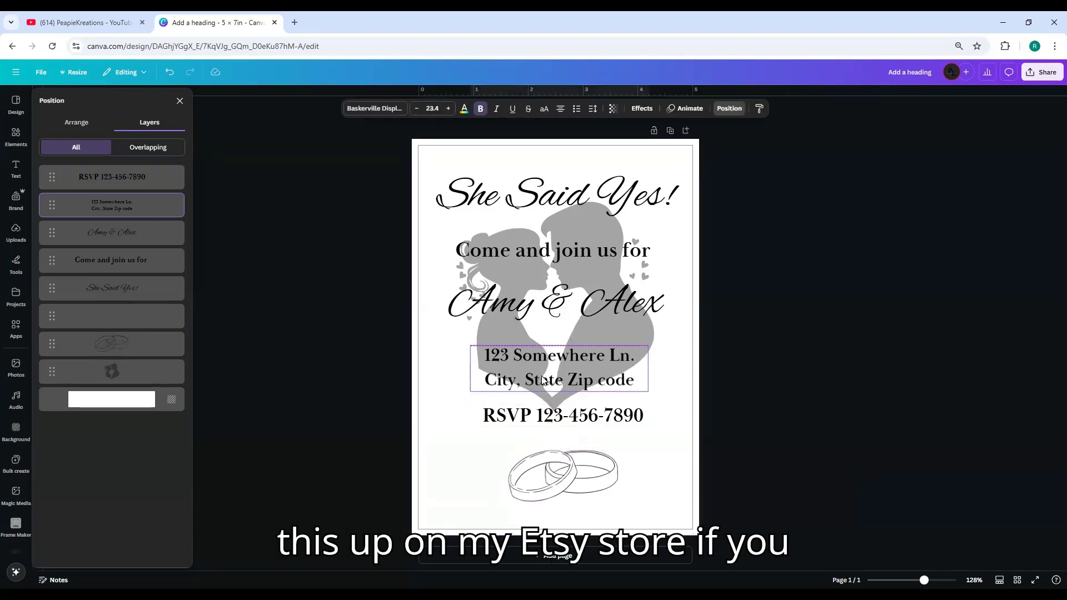
pyautogui.click(527, 303)
pyautogui.moveTo(527, 303); pyautogui.dragTo(525, 309)
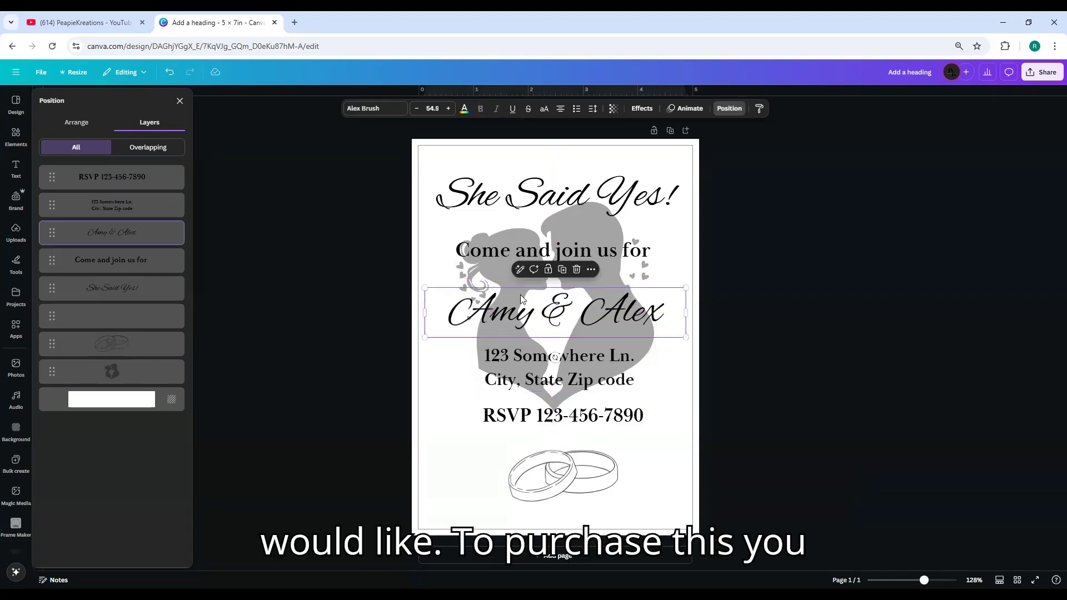
pyautogui.moveTo(508, 247); pyautogui.dragTo(509, 249)
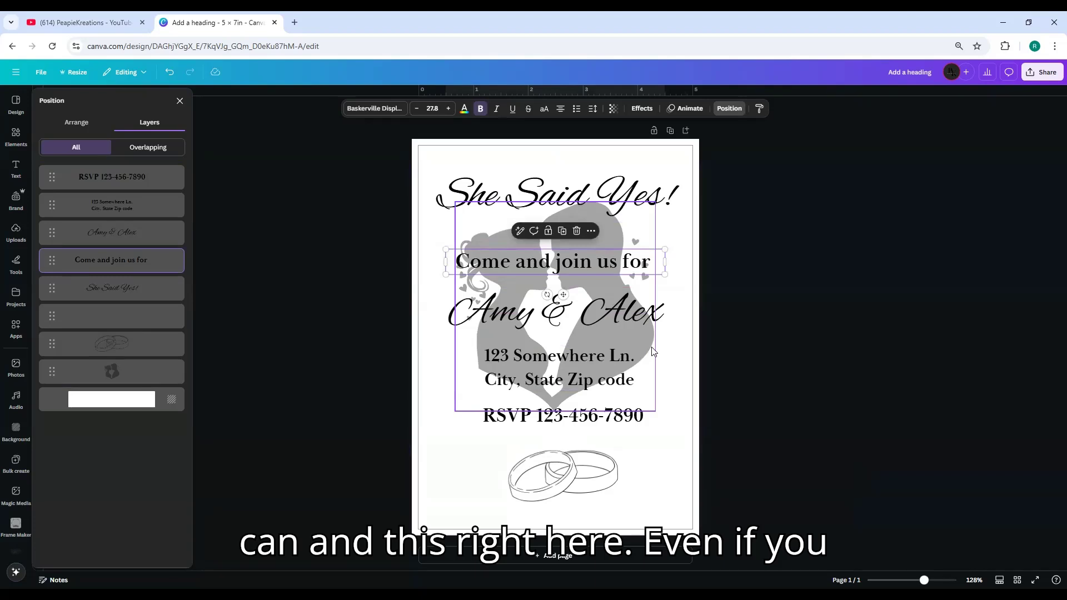
pyautogui.moveTo(653, 351); pyautogui.dragTo(650, 362)
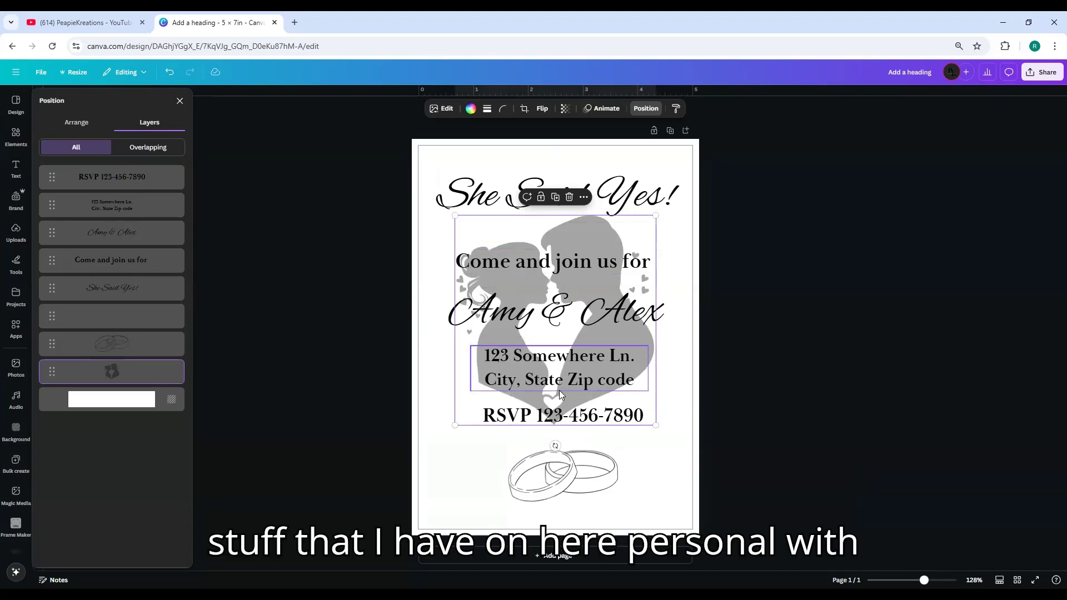
pyautogui.click(426, 160)
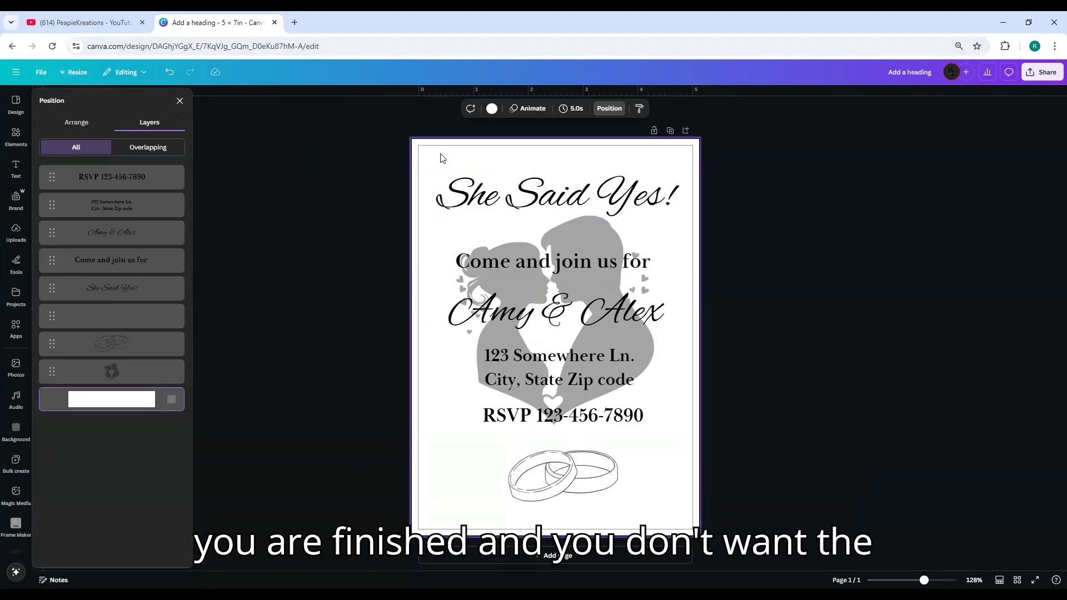
# Turn off the print bleed display for the finished invitation
pyautogui.click(42, 72)
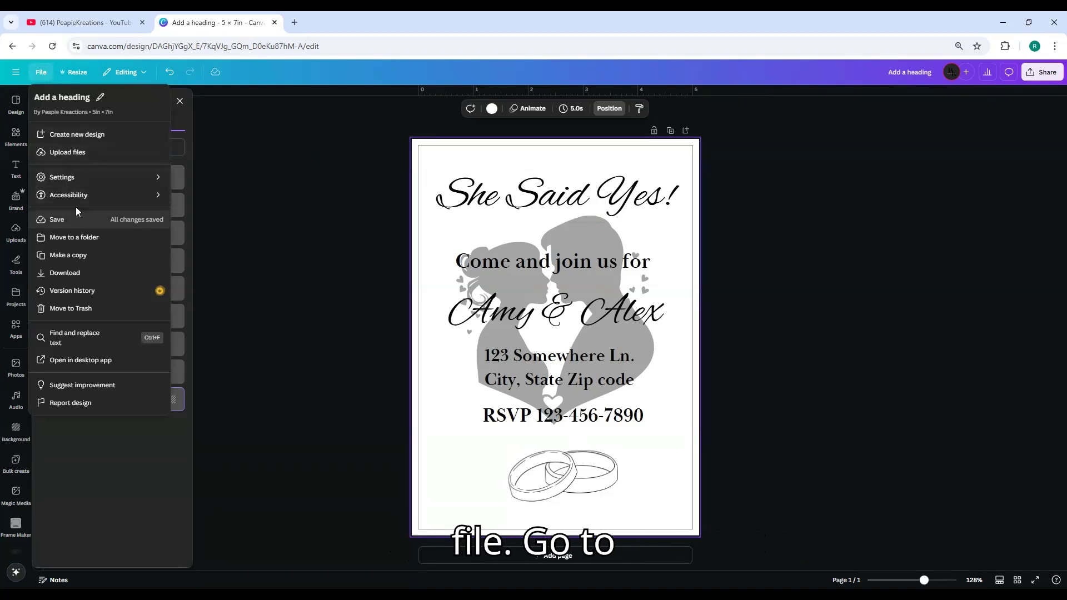
pyautogui.click(85, 179)
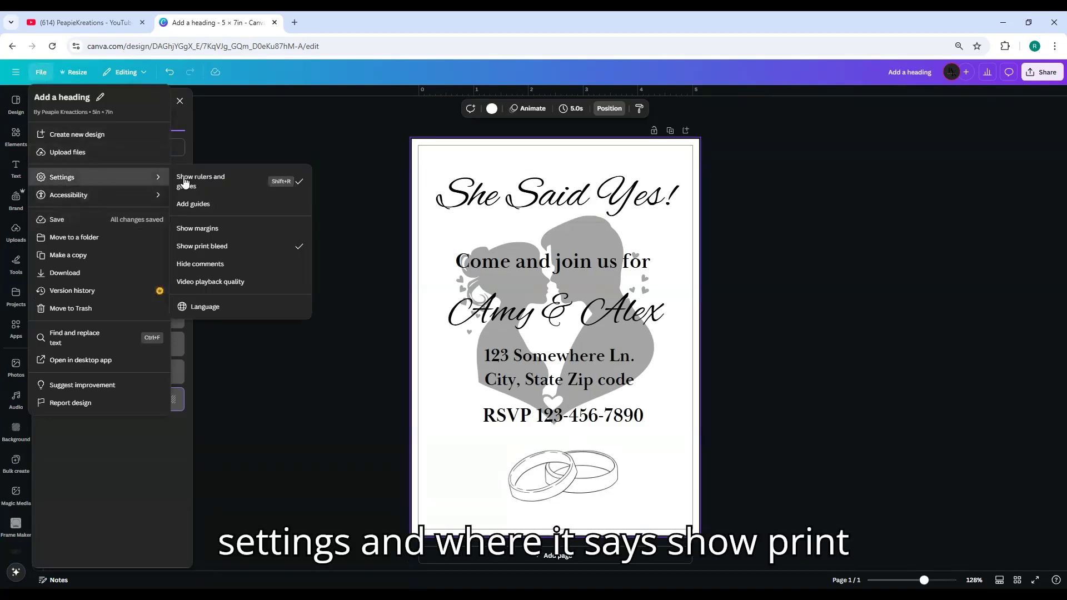
pyautogui.click(194, 254)
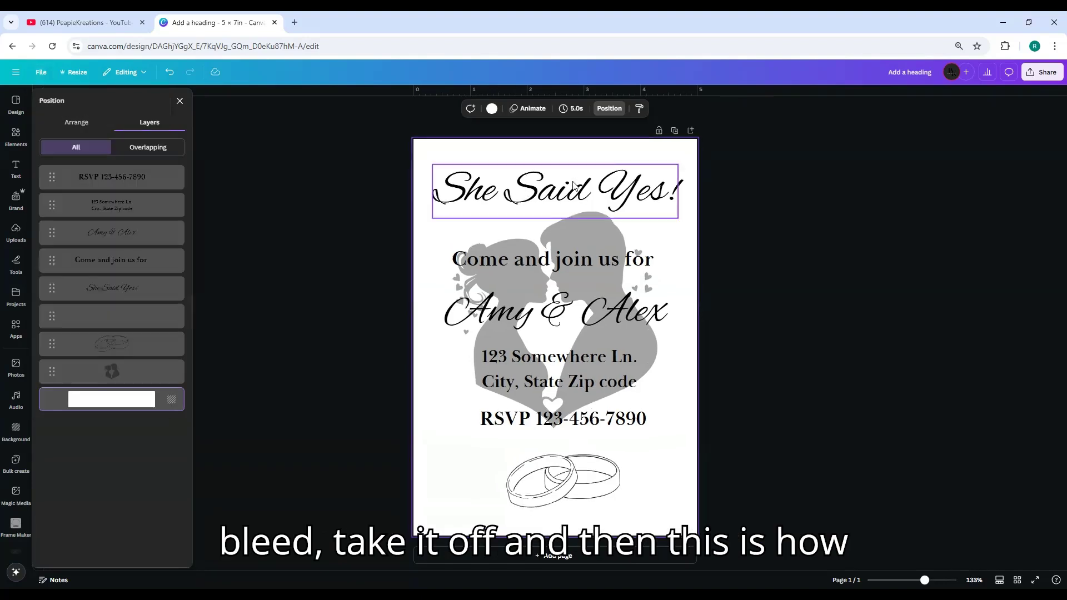